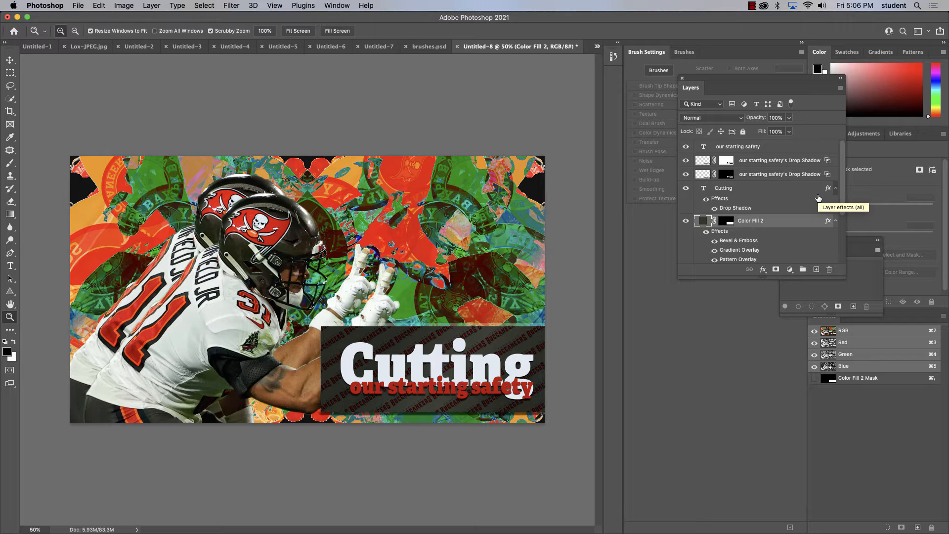
Step: Choose the Kyle's Concept Brushes - All Purpose preset and add a new layer above the "our starting safety" text layer
{"action": "left_click", "coordinate": [770, 148]}
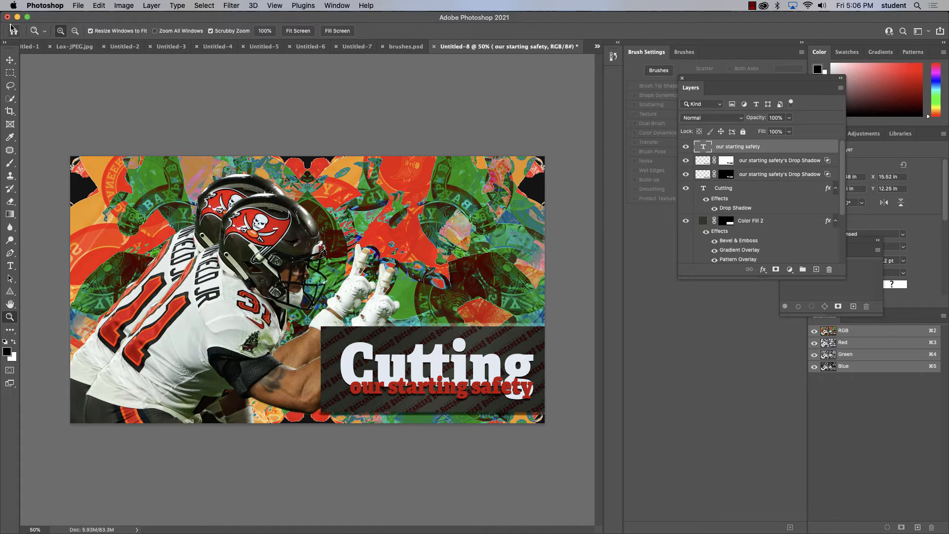
{"action": "key", "text": "b"}
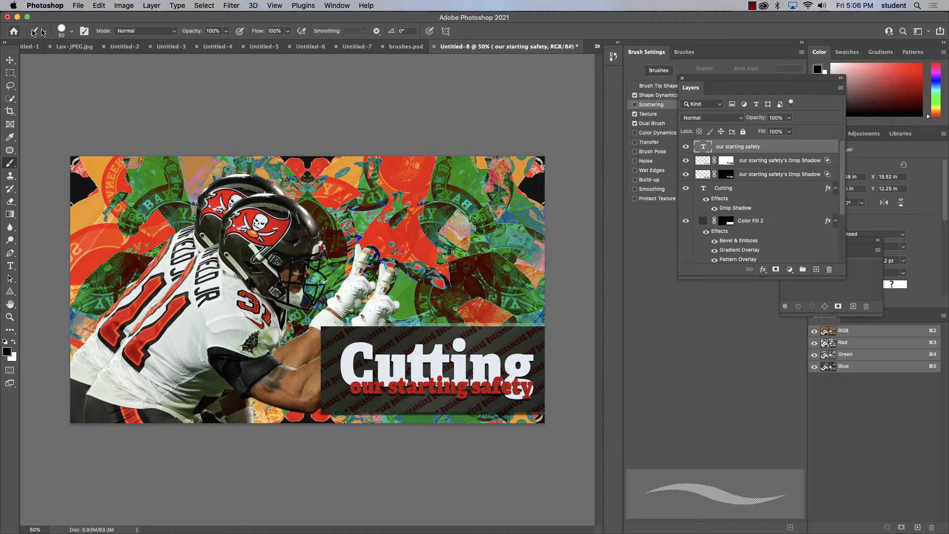
{"action": "left_click", "coordinate": [72, 33]}
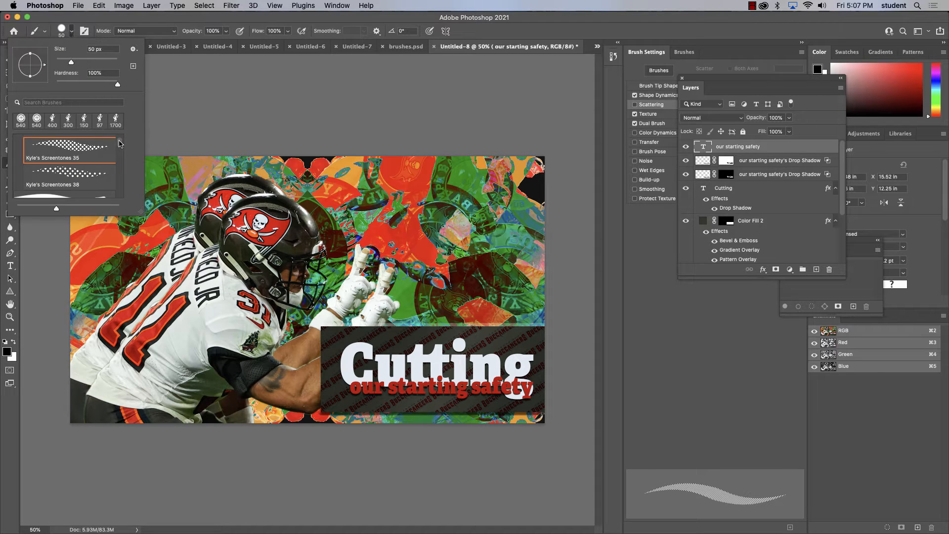
{"action": "left_click_drag", "start_coordinate": [119, 144], "coordinate": [118, 137]}
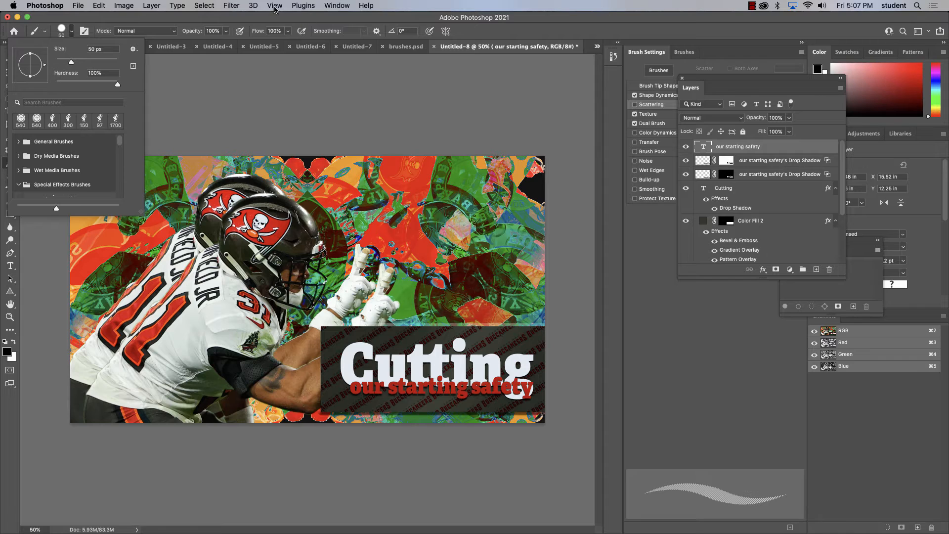
{"action": "left_click_drag", "start_coordinate": [119, 144], "coordinate": [118, 144]}
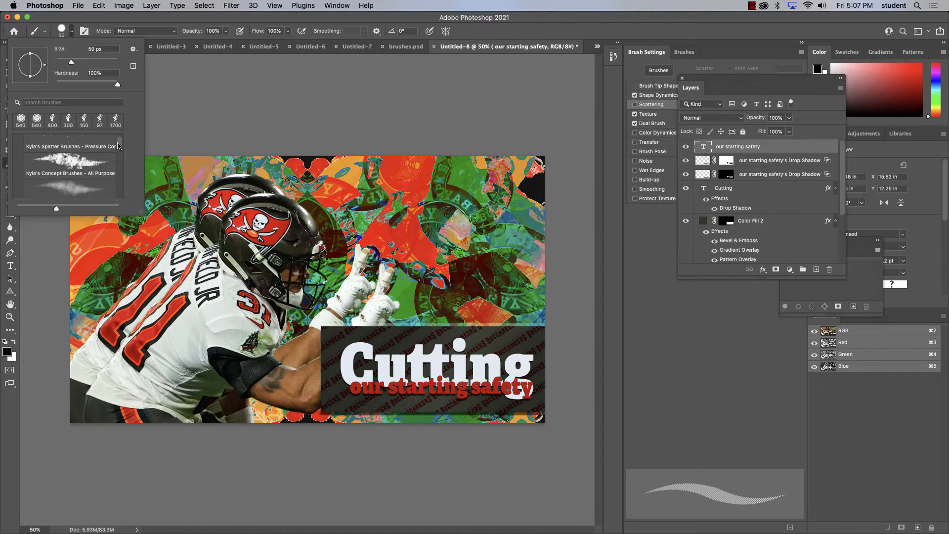
{"action": "left_click", "coordinate": [87, 157]}
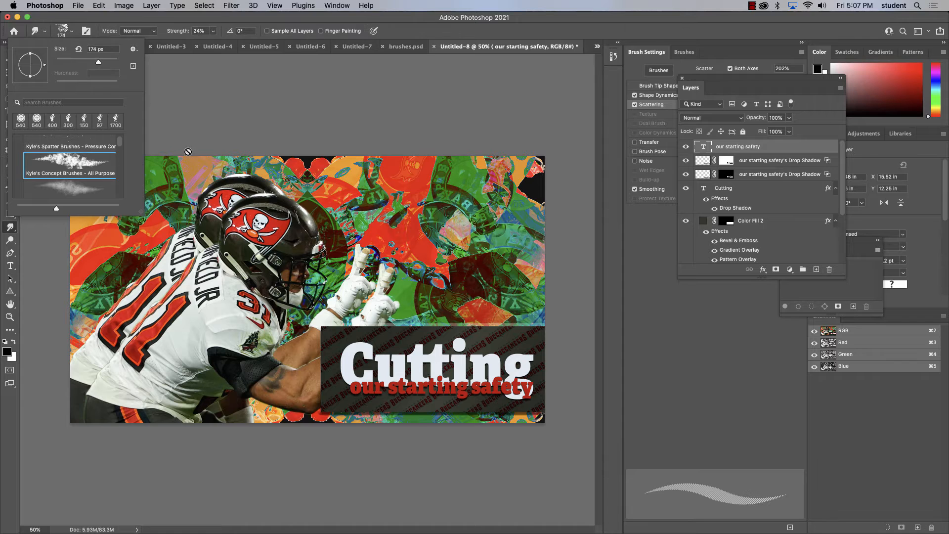
{"action": "left_click", "coordinate": [443, 29]}
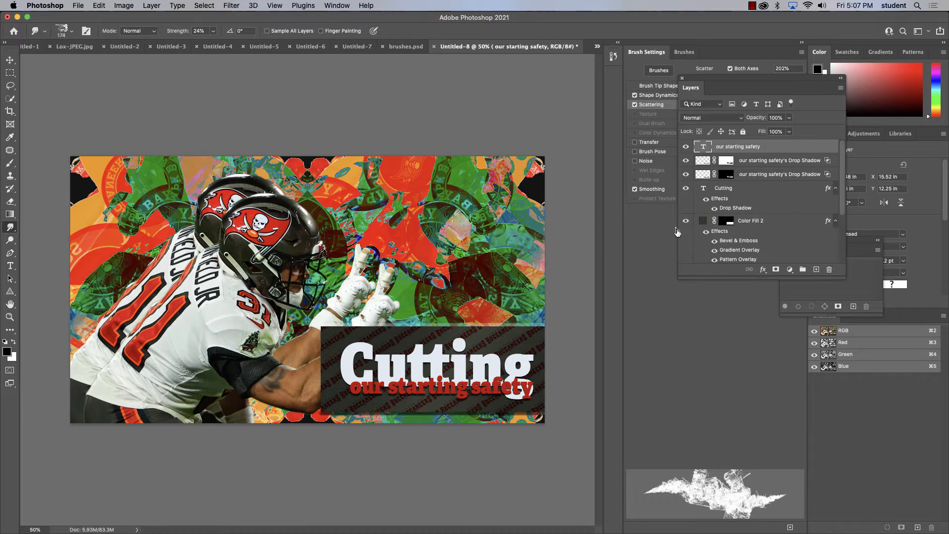
{"action": "left_click", "coordinate": [816, 269]}
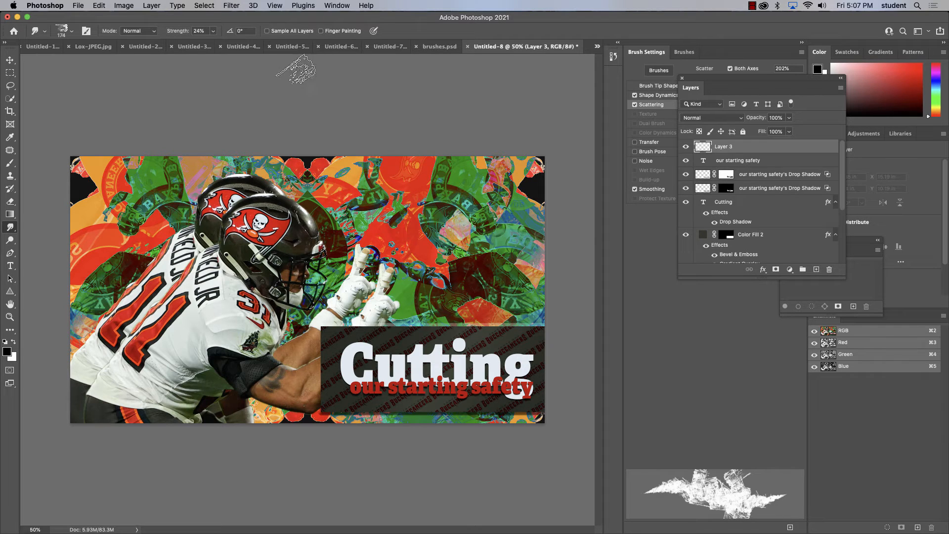
Step: Show the Brush Settings and move the floating Layers panel down so that it does not cover them
{"action": "left_click", "coordinate": [327, 6]}
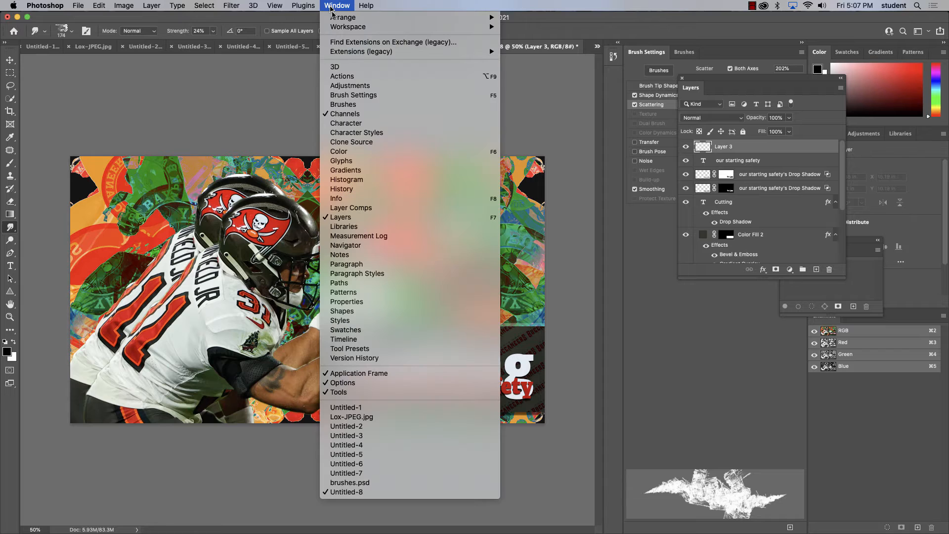
{"action": "left_click", "coordinate": [360, 102]}
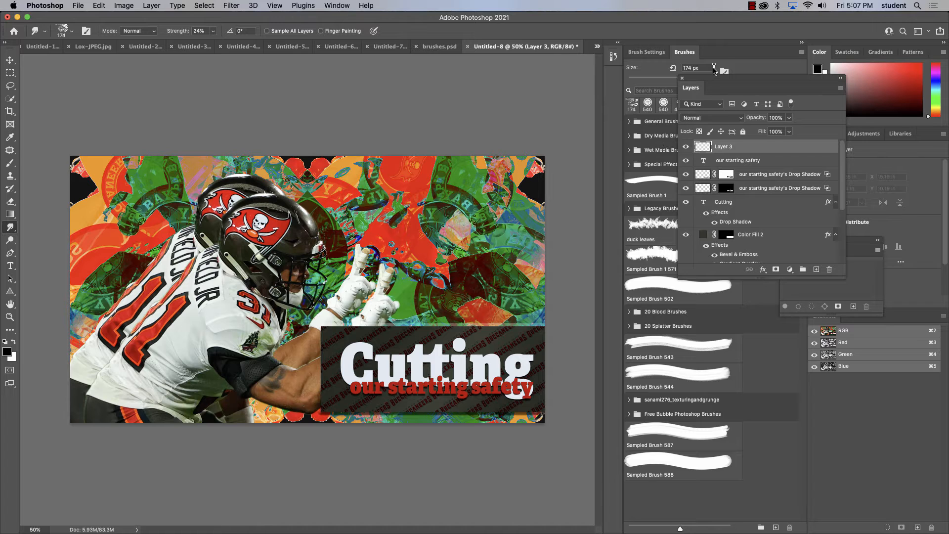
{"action": "left_click", "coordinate": [655, 54]}
{"action": "mouse_move", "coordinate": [706, 82]}
{"action": "left_mouse_down"}
{"action": "mouse_move", "coordinate": [724, 257]}
{"action": "mouse_move", "coordinate": [667, 302]}
{"action": "left_mouse_up"}
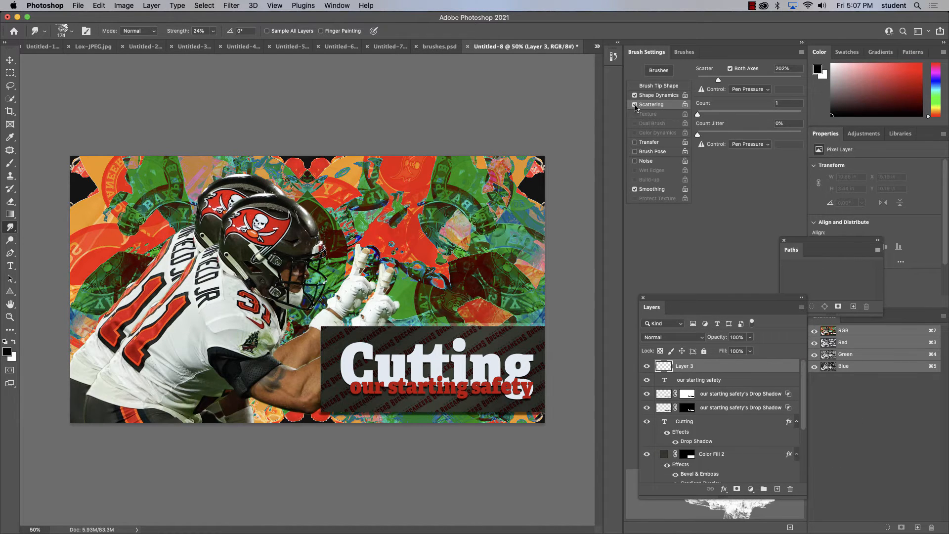
Step: Turn off Scattering for the smudge brush and set its Size Jitter to 5% and Angle Jitter to 29%
{"action": "left_click", "coordinate": [636, 105]}
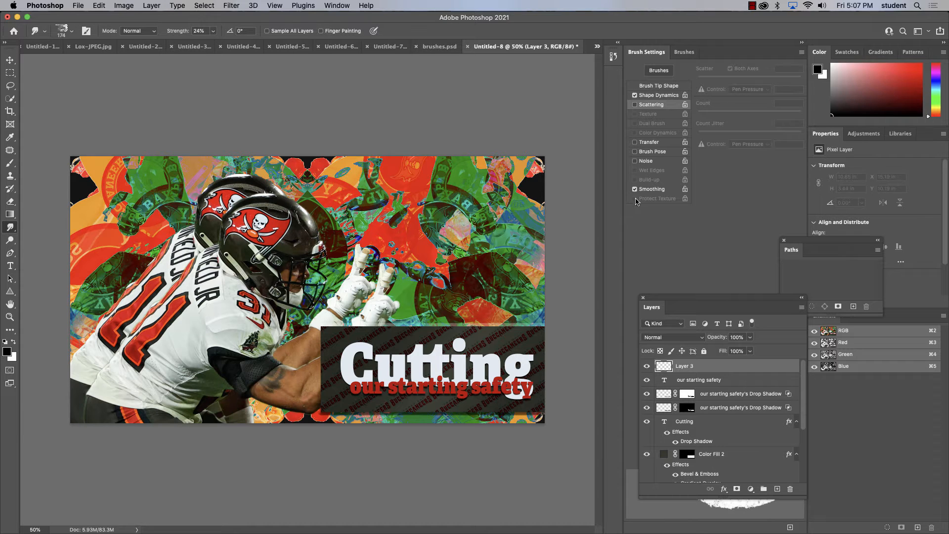
{"action": "left_click", "coordinate": [652, 96]}
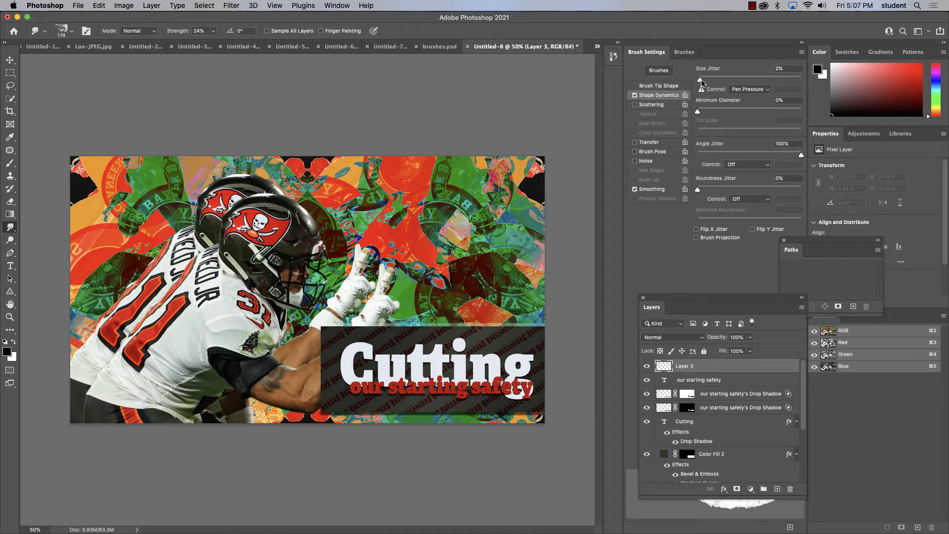
{"action": "left_click_drag", "start_coordinate": [748, 154], "coordinate": [728, 155]}
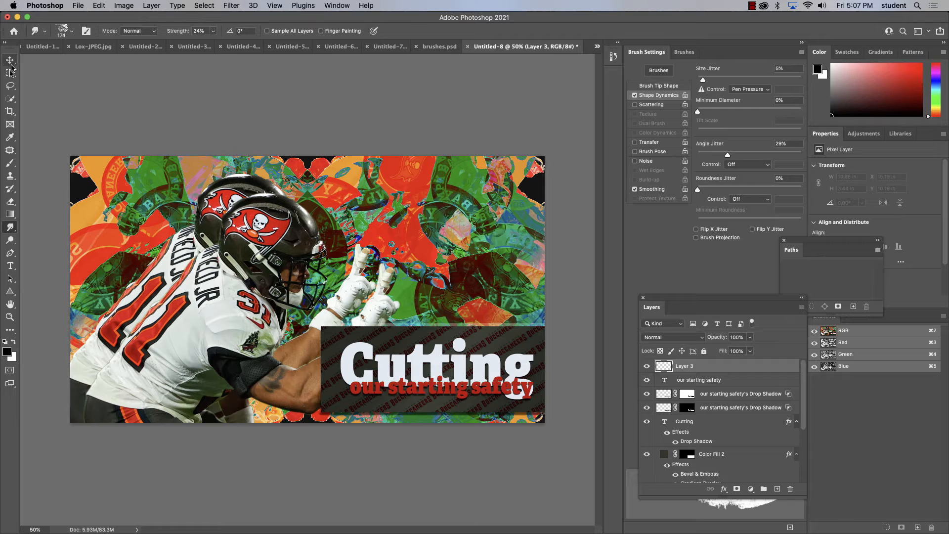
Step: Switch to the Brush tool and choose the Kyle's Concept Brushes - Foliage Mix preset
{"action": "key", "text": "b"}
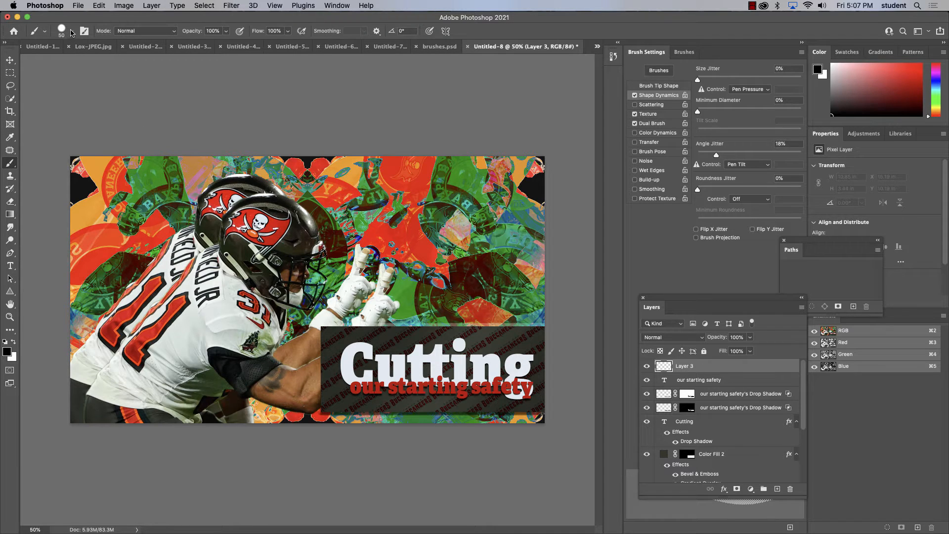
{"action": "left_click", "coordinate": [72, 32]}
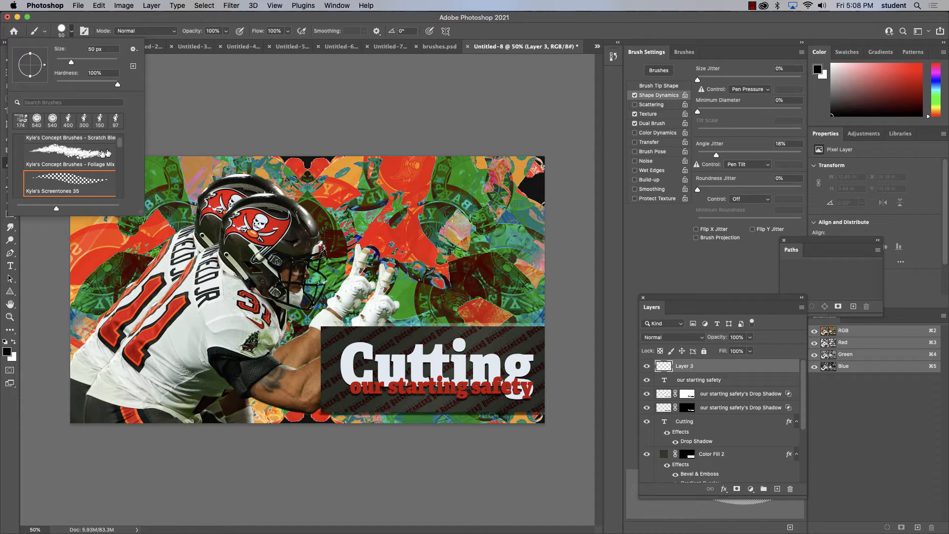
{"action": "scroll", "coordinate": [119, 145], "scroll_direction": "up", "scroll_amount": 4}
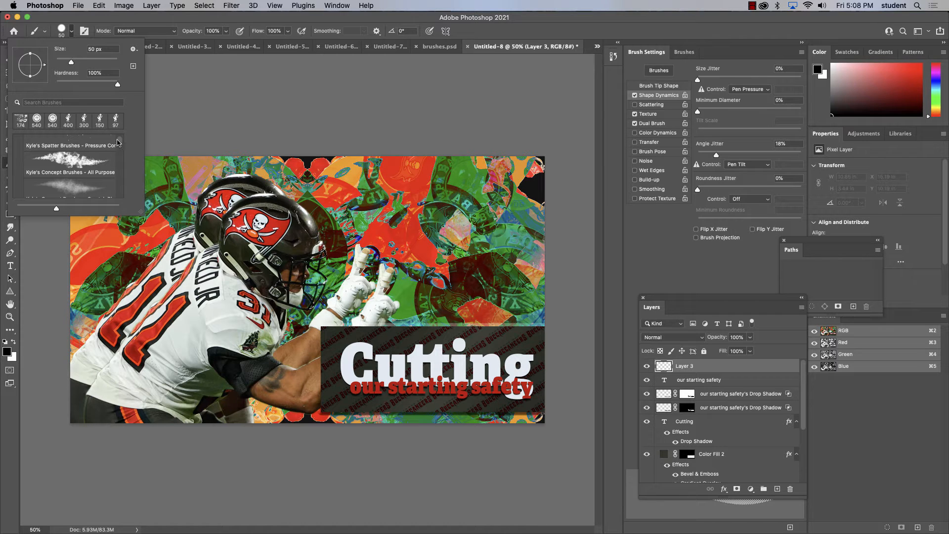
{"action": "scroll", "coordinate": [119, 143], "scroll_direction": "down", "scroll_amount": 2}
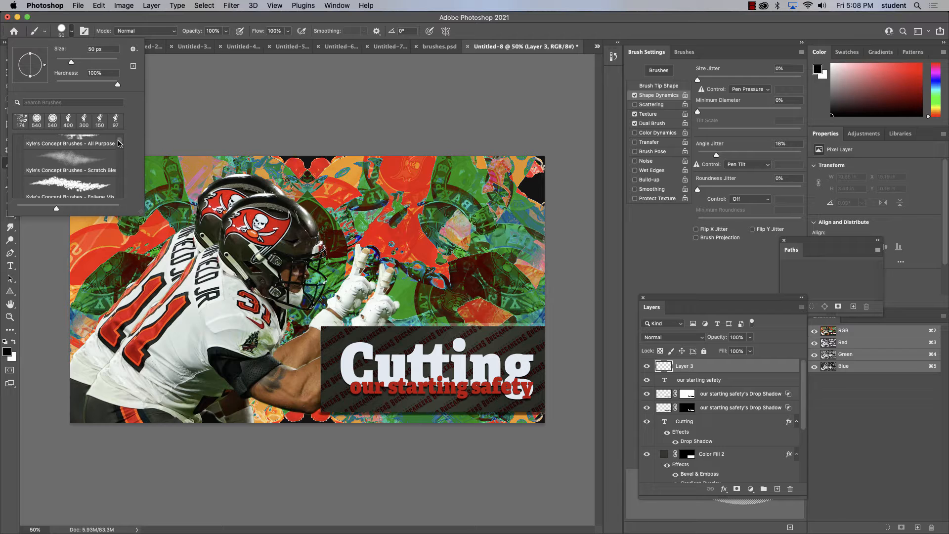
{"action": "left_click", "coordinate": [74, 185]}
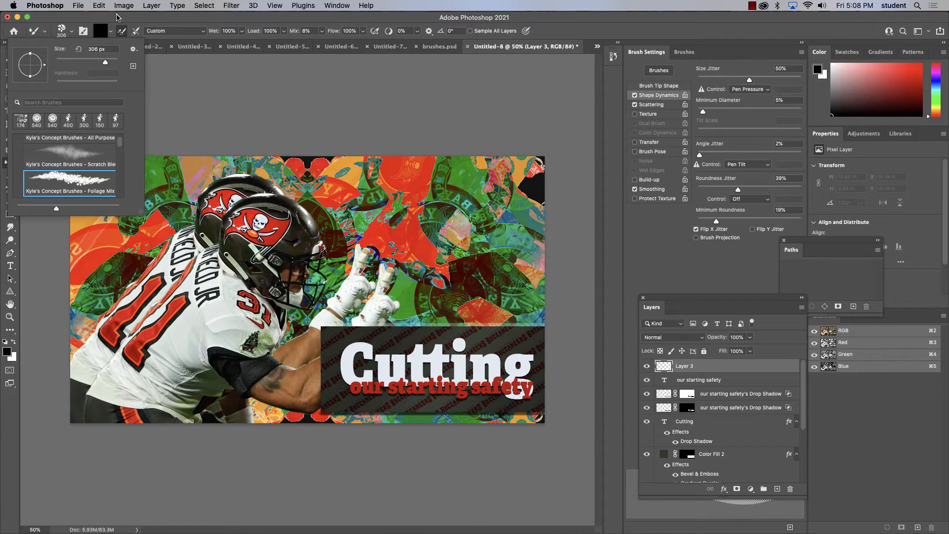
{"action": "left_click", "coordinate": [118, 20]}
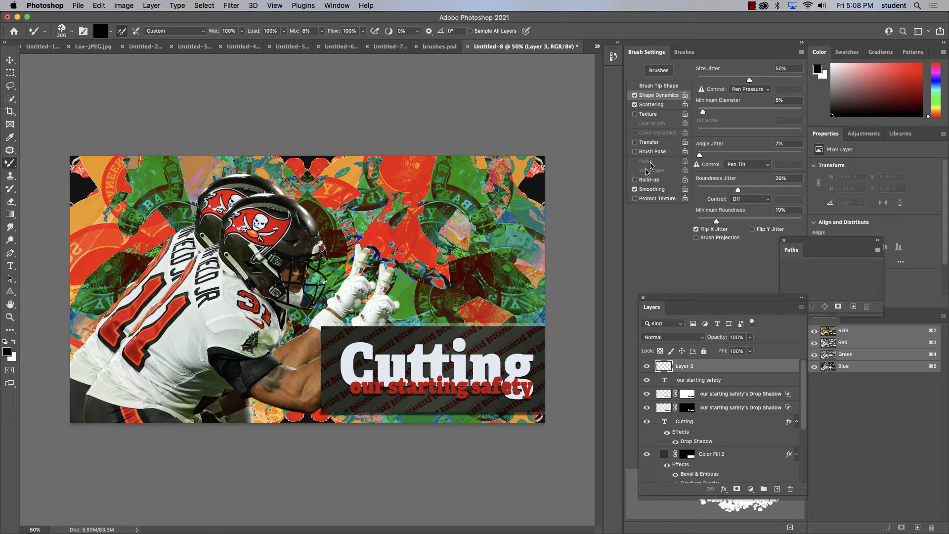
Step: Set the foliage brush's Shape Dynamics to 31% Size Jitter, 3% Minimum Diameter, 15% Angle Jitter and 27% Roundness Jitter
{"action": "left_click", "coordinate": [649, 105]}
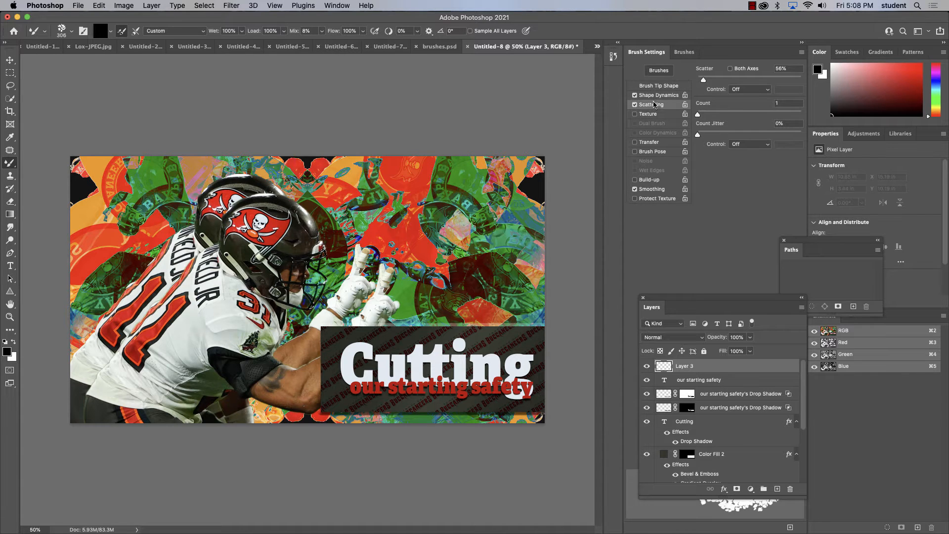
{"action": "left_click", "coordinate": [657, 95]}
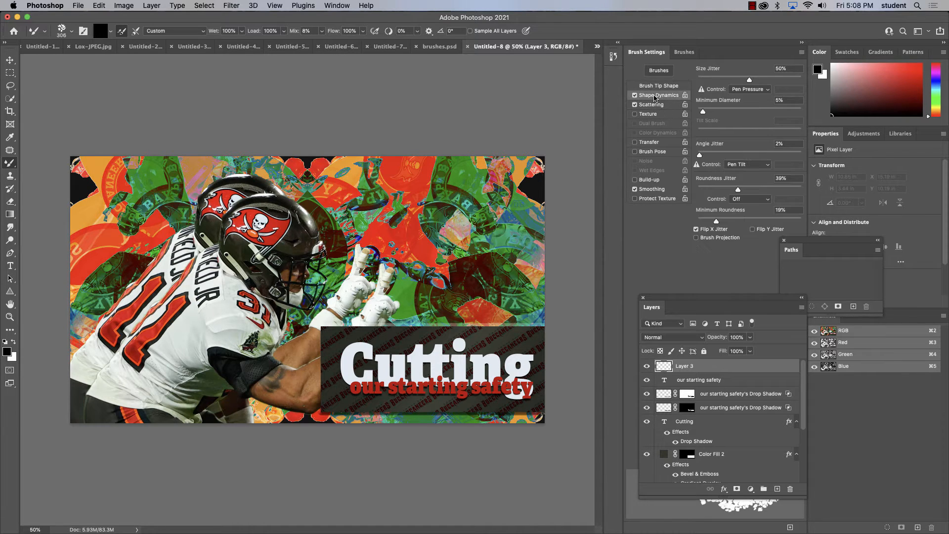
{"action": "left_click_drag", "start_coordinate": [707, 156], "coordinate": [713, 156]}
{"action": "left_click", "coordinate": [726, 186]}
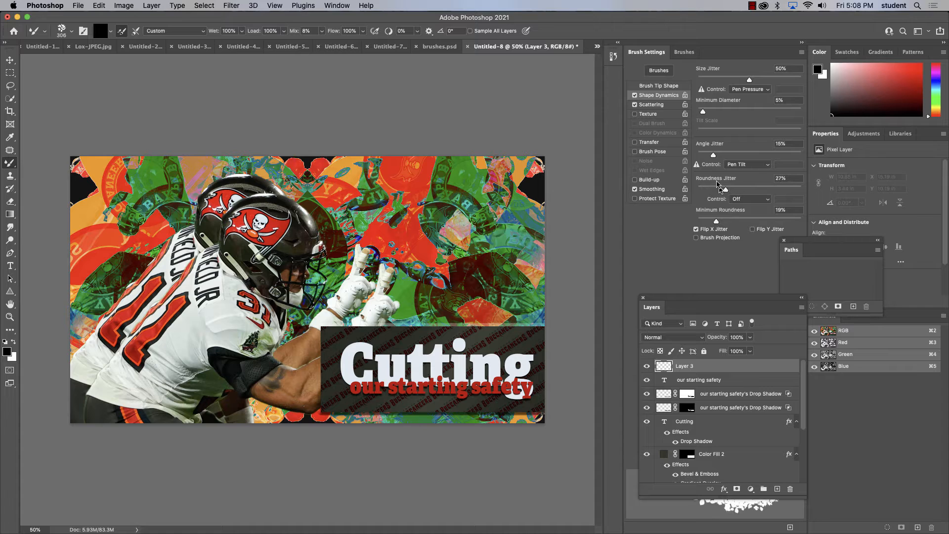
{"action": "left_click_drag", "start_coordinate": [703, 113], "coordinate": [700, 112]}
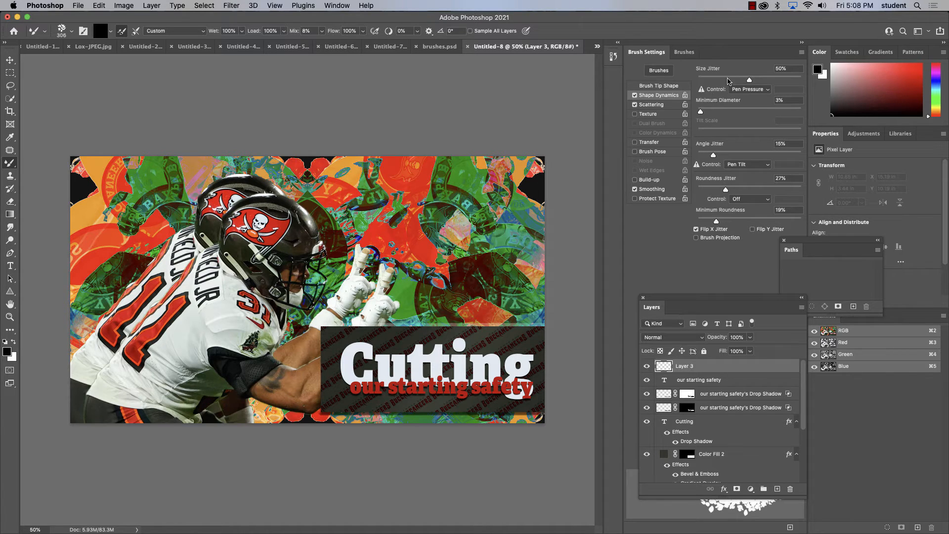
{"action": "left_click", "coordinate": [730, 77]}
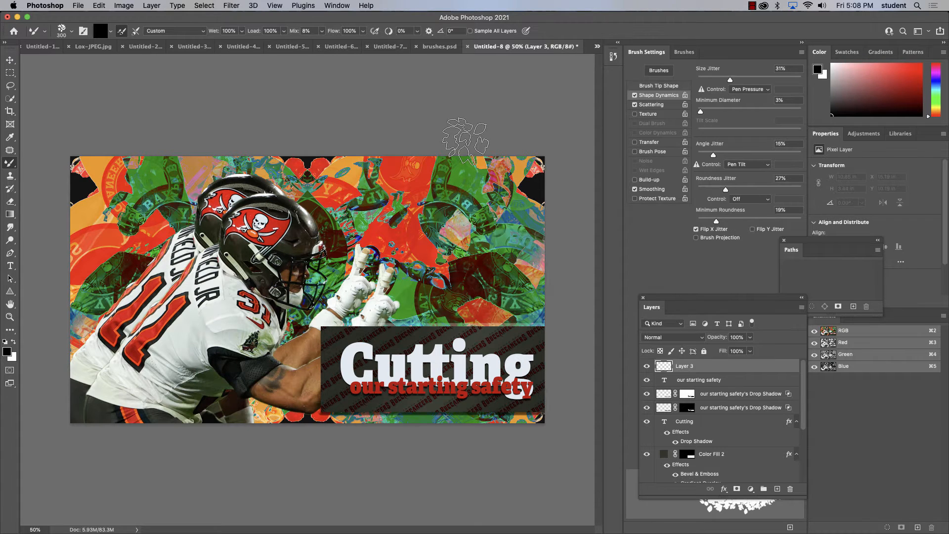
Step: Reduce the foliage brush size to 125 px
{"action": "key", "text": "bracketleft"}
{"action": "key", "text": "bracketleft"}
{"action": "key", "text": "bracketleft"}
{"action": "key", "text": "bracketleft"}
{"action": "key", "text": "bracketleft"}
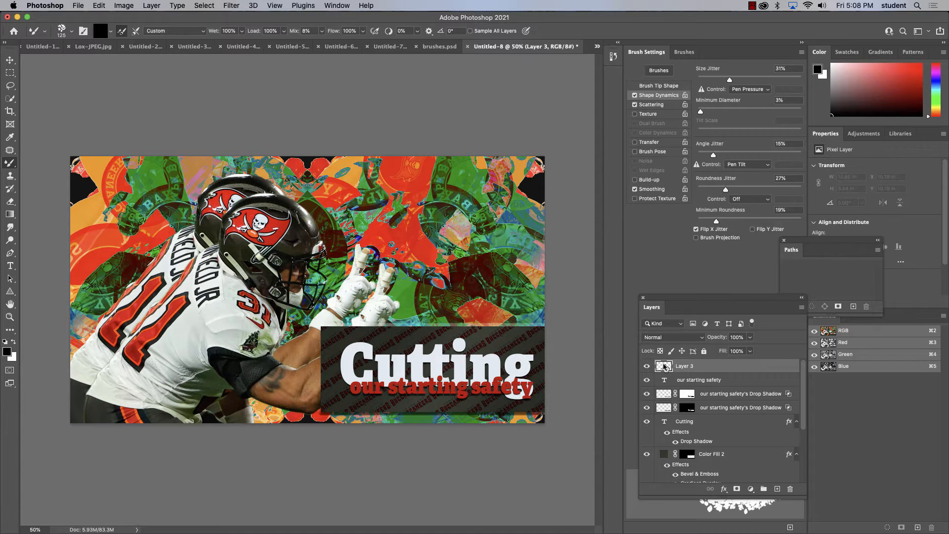
Step: Set the foreground color to the brown 9a693f sampled from the player's forearm
{"action": "left_click", "coordinate": [288, 384], "text": "alt"}
{"action": "left_click", "coordinate": [7, 351]}
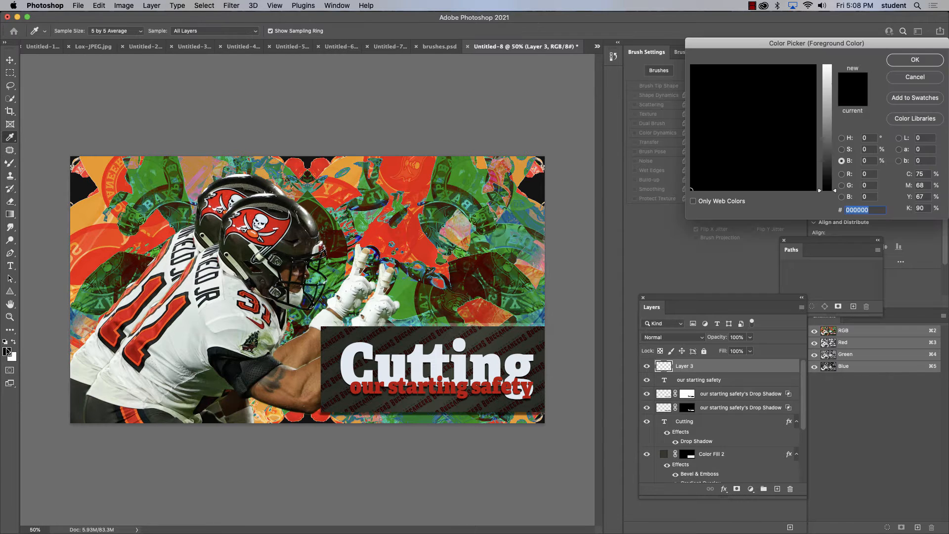
{"action": "left_click", "coordinate": [299, 372]}
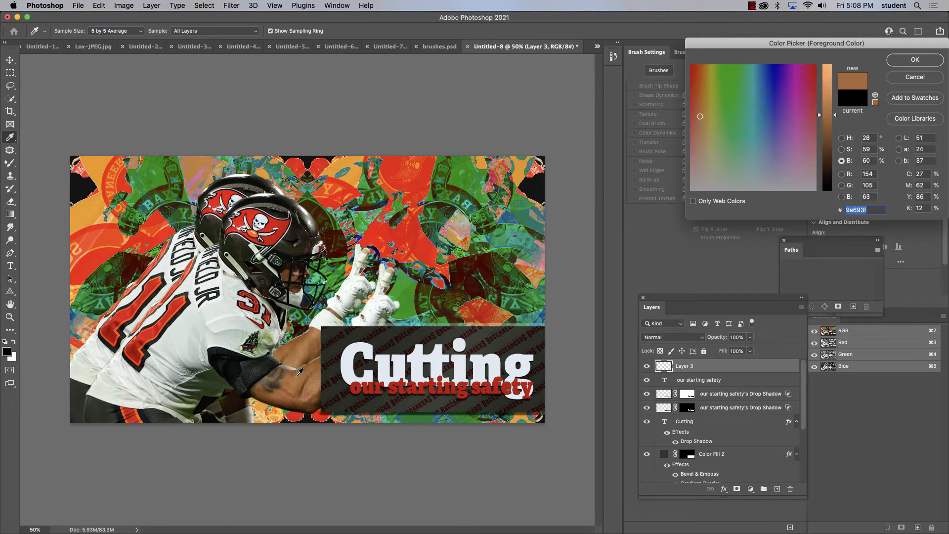
{"action": "left_click", "coordinate": [916, 60]}
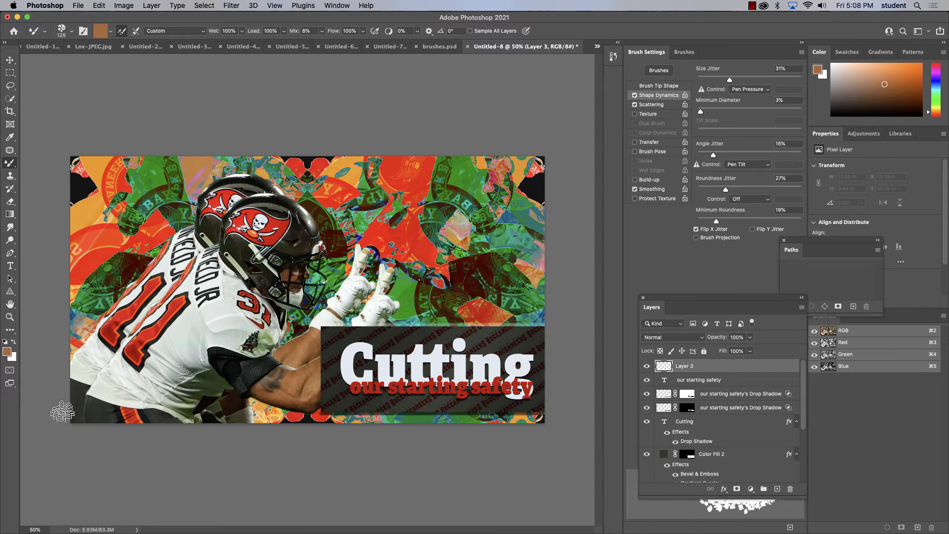
Step: Paint a rough brown foliage-textured border along all four edges of the canvas on Layer 3
{"action": "mouse_move", "coordinate": [62, 412]}
{"action": "left_mouse_down"}
{"action": "mouse_move", "coordinate": [61, 355]}
{"action": "mouse_move", "coordinate": [64, 427]}
{"action": "mouse_move", "coordinate": [69, 153]}
{"action": "mouse_move", "coordinate": [62, 202]}
{"action": "mouse_move", "coordinate": [60, 180]}
{"action": "mouse_move", "coordinate": [72, 149]}
{"action": "mouse_move", "coordinate": [86, 141]}
{"action": "mouse_move", "coordinate": [165, 158]}
{"action": "mouse_move", "coordinate": [351, 158]}
{"action": "left_mouse_up"}
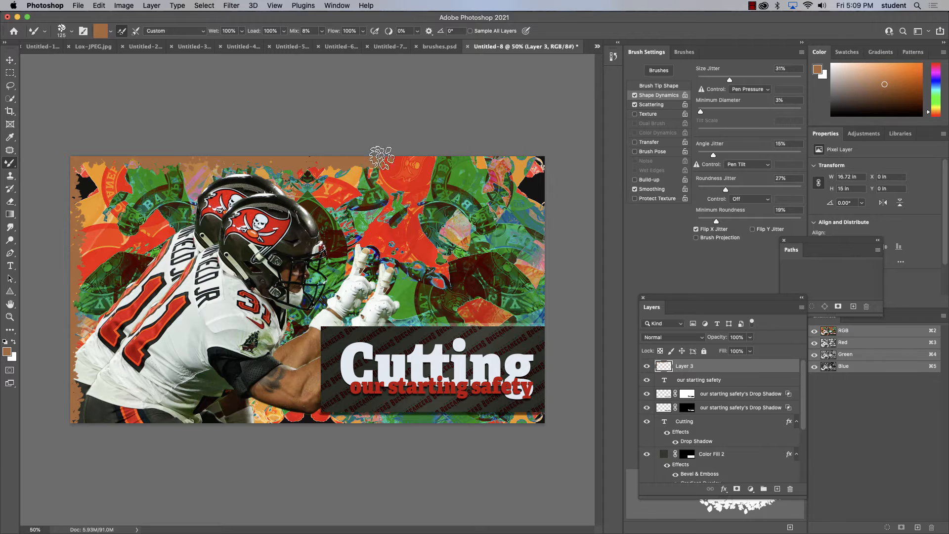
{"action": "mouse_move", "coordinate": [382, 157]}
{"action": "left_mouse_down"}
{"action": "mouse_move", "coordinate": [432, 164]}
{"action": "mouse_move", "coordinate": [473, 149]}
{"action": "mouse_move", "coordinate": [546, 166]}
{"action": "mouse_move", "coordinate": [550, 384]}
{"action": "mouse_move", "coordinate": [537, 431]}
{"action": "mouse_move", "coordinate": [529, 437]}
{"action": "mouse_move", "coordinate": [521, 413]}
{"action": "mouse_move", "coordinate": [503, 426]}
{"action": "mouse_move", "coordinate": [258, 424]}
{"action": "left_mouse_up"}
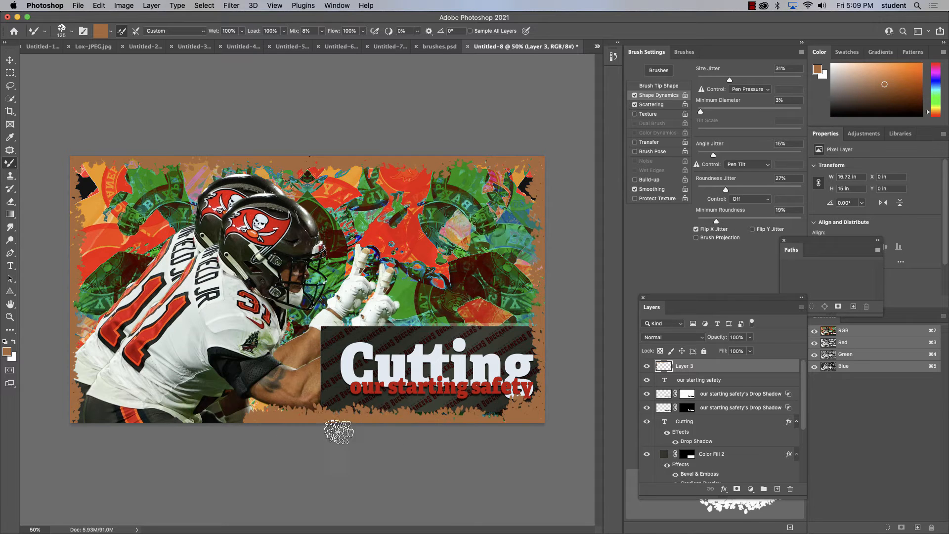
{"action": "mouse_move", "coordinate": [339, 432]}
{"action": "left_mouse_down"}
{"action": "mouse_move", "coordinate": [76, 417]}
{"action": "mouse_move", "coordinate": [105, 429]}
{"action": "mouse_move", "coordinate": [141, 419]}
{"action": "mouse_move", "coordinate": [188, 425]}
{"action": "left_mouse_up"}
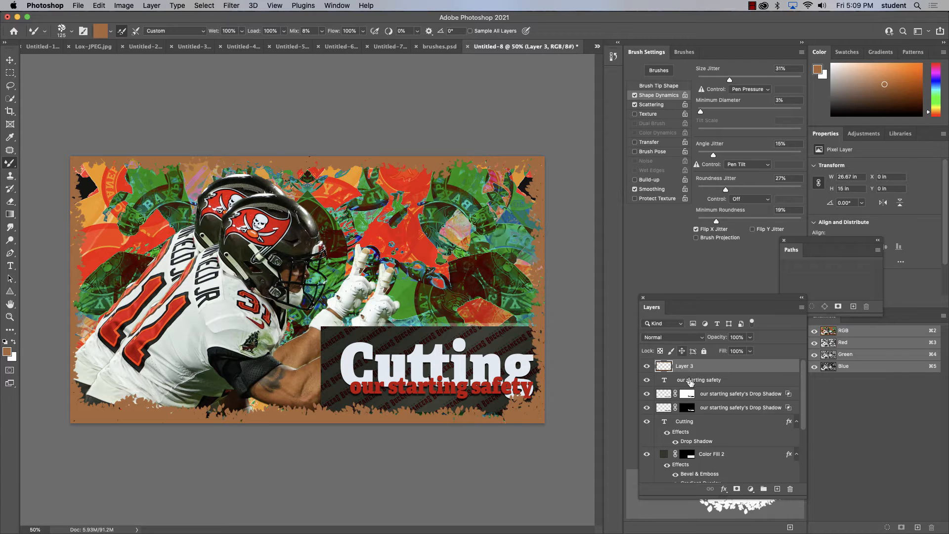
Step: Preview the Color Burn blend mode on the painted border layer without applying it
{"action": "left_click", "coordinate": [669, 339]}
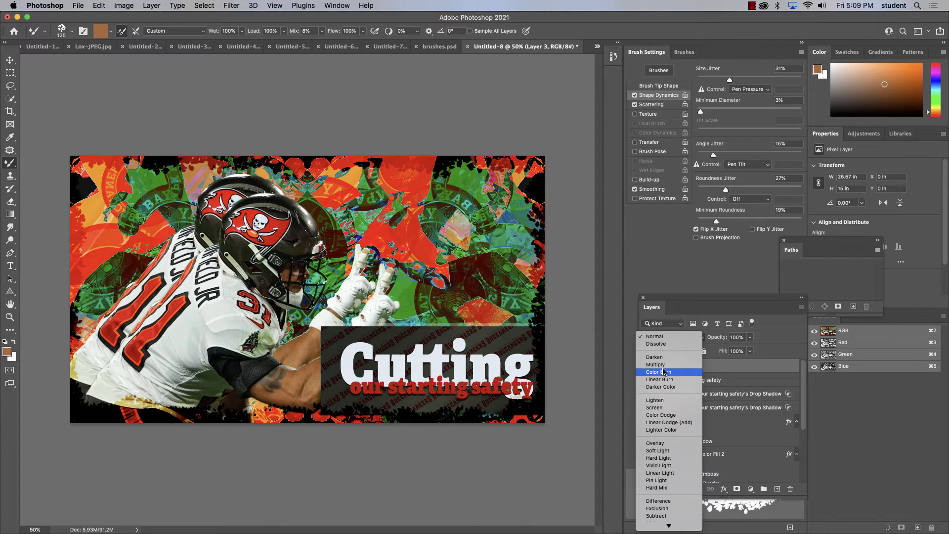
{"action": "left_click", "coordinate": [681, 308]}
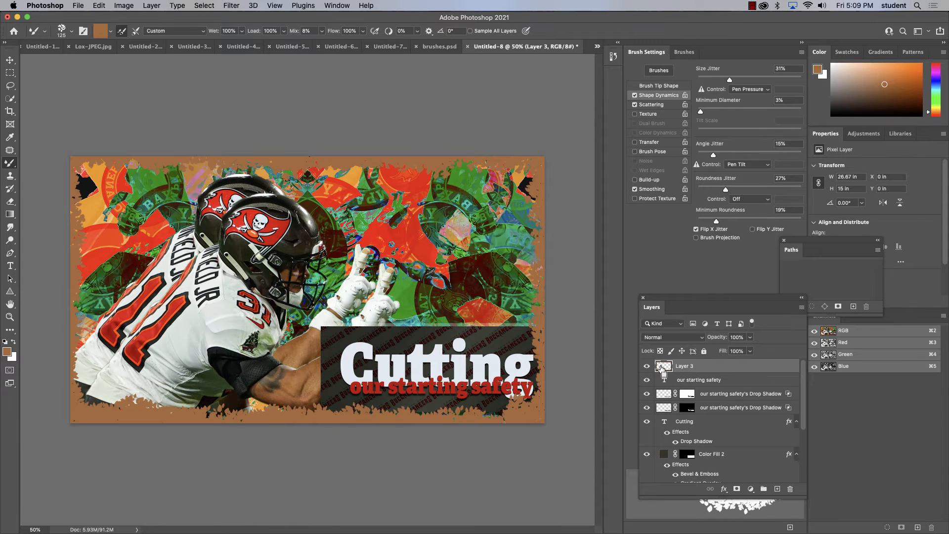
Step: Load the painted border on Layer 3 as a selection and create a Solid Color fill layer from it in near-black 1a120b
{"action": "left_click", "coordinate": [662, 368], "text": "super"}
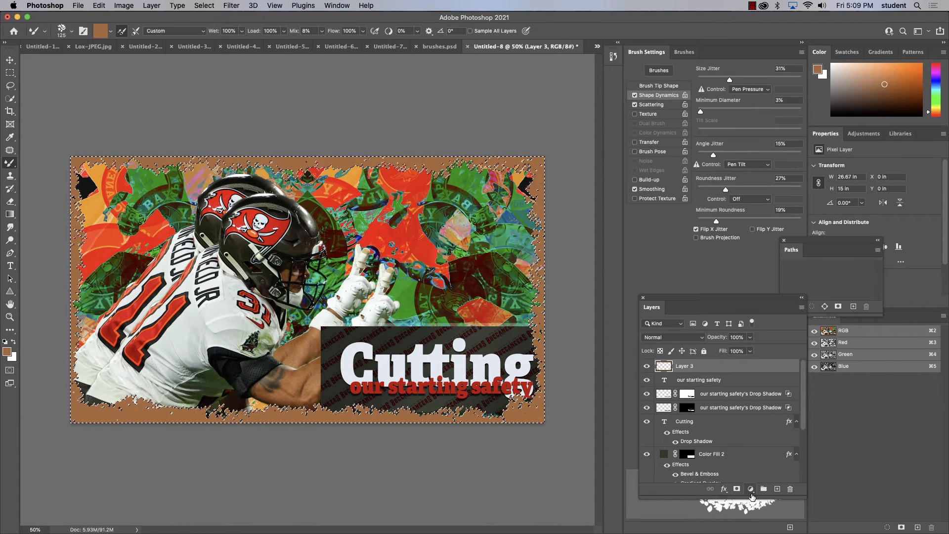
{"action": "left_click", "coordinate": [751, 489]}
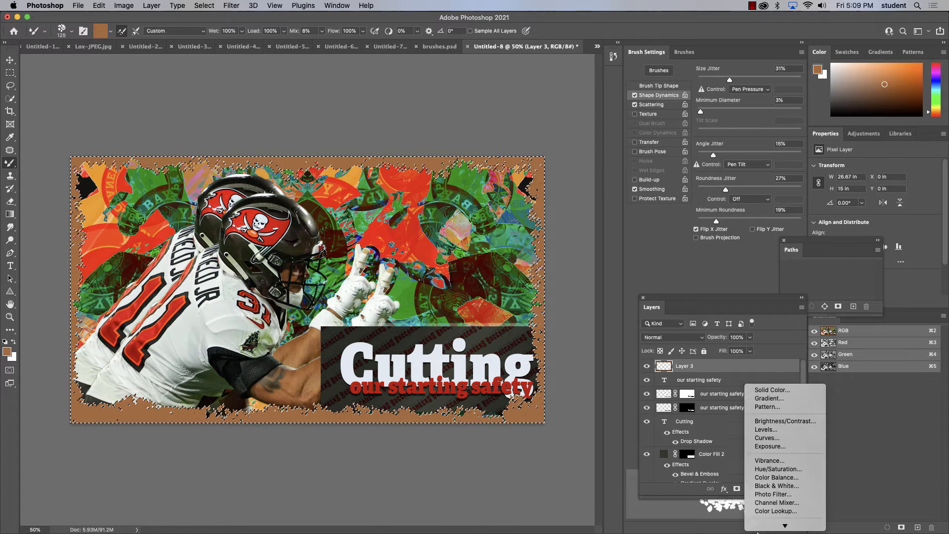
{"action": "left_click", "coordinate": [763, 357]}
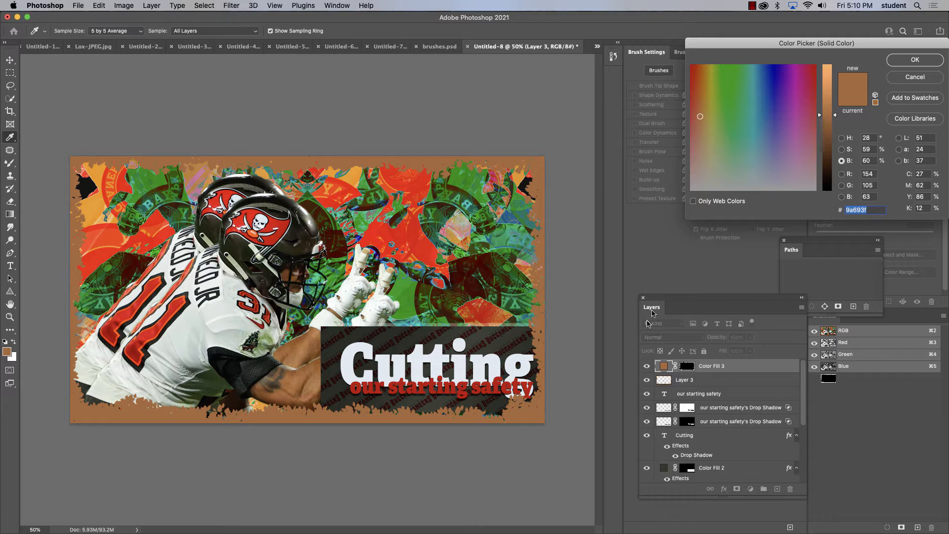
{"action": "left_click_drag", "start_coordinate": [835, 121], "coordinate": [830, 180]}
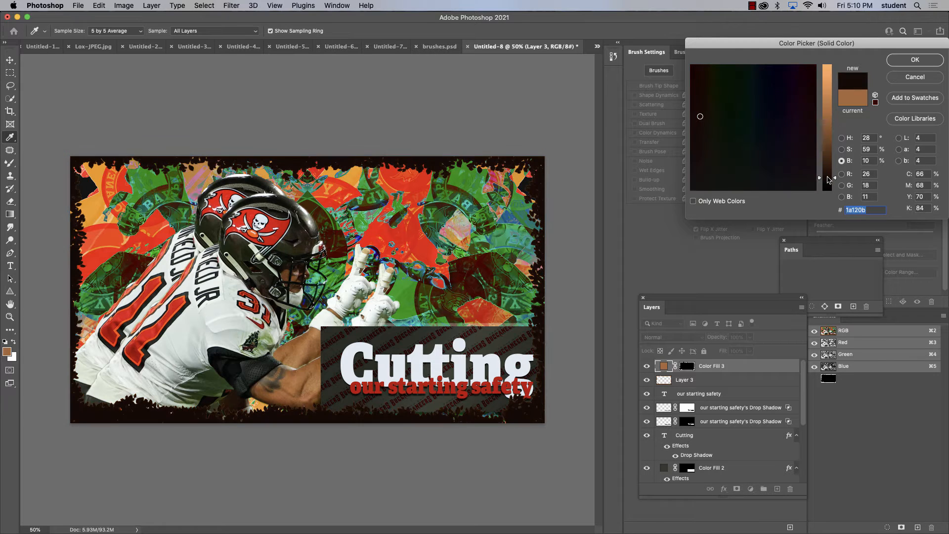
{"action": "left_click", "coordinate": [919, 61]}
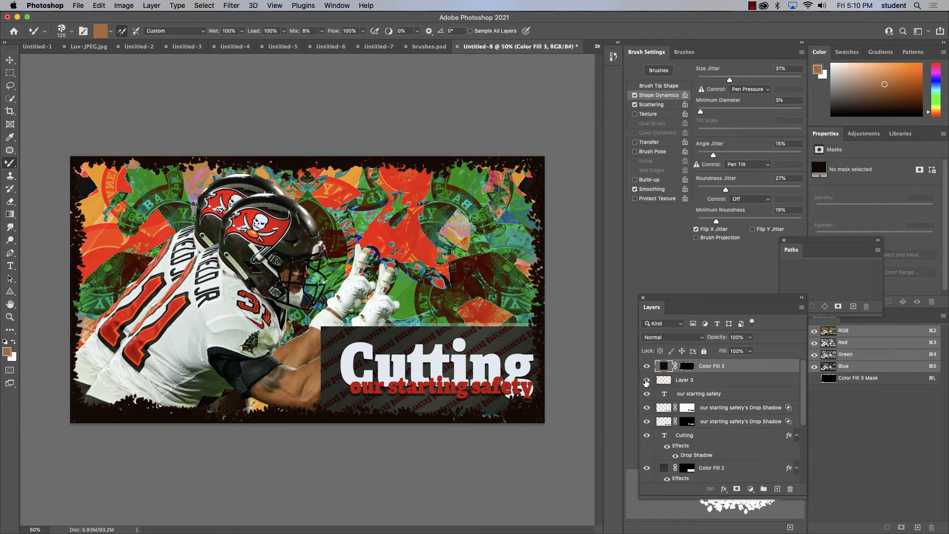
Step: Check Layer 3 by toggling its visibility and loading its painted border as a selection, then deselect
{"action": "left_click", "coordinate": [646, 380]}
{"action": "left_click", "coordinate": [647, 380]}
{"action": "left_click", "coordinate": [661, 382], "text": "super"}
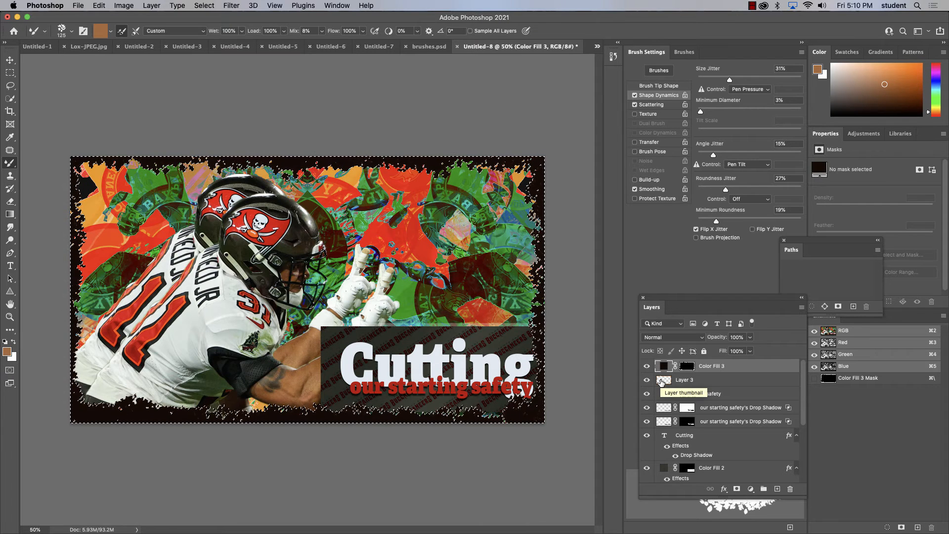
{"action": "key", "text": "super+d"}
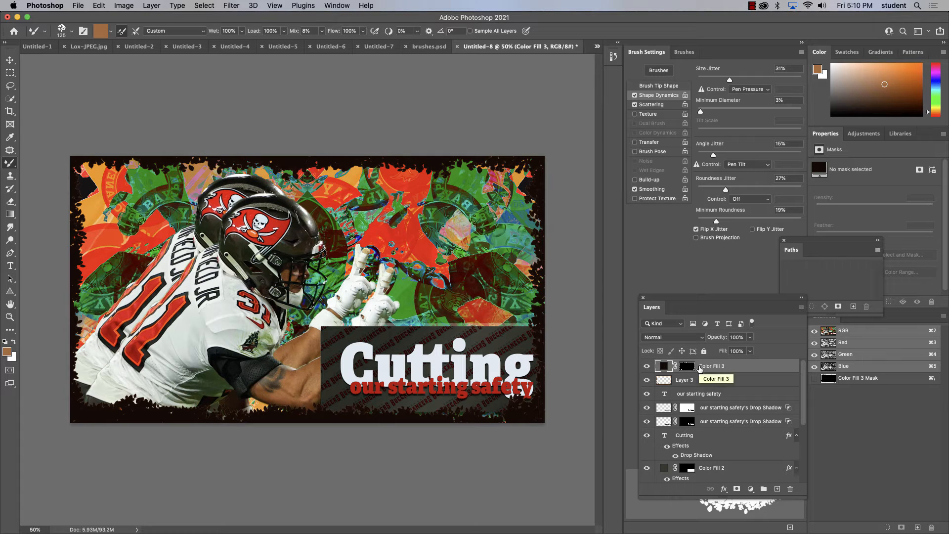
Step: Try moving the Color Fill 3 border layer below Color Fill 2 and directly above Layer 2
{"action": "left_click_drag", "start_coordinate": [700, 368], "coordinate": [691, 413]}
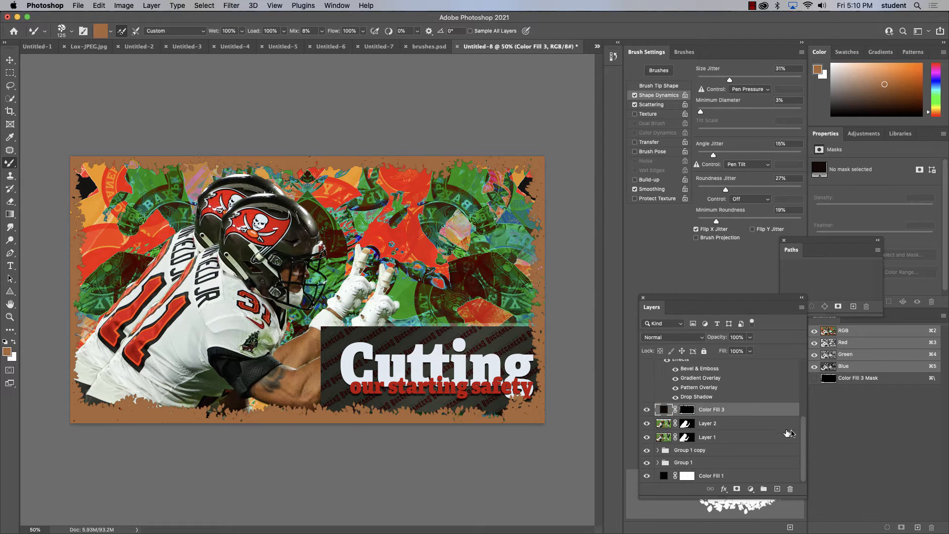
{"action": "left_click_drag", "start_coordinate": [804, 435], "coordinate": [808, 359]}
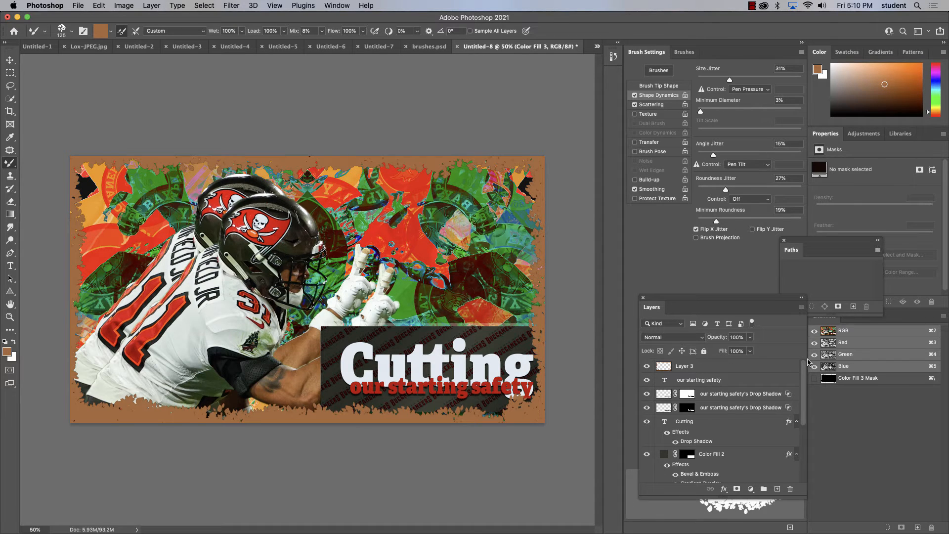
{"action": "key", "text": "super+z"}
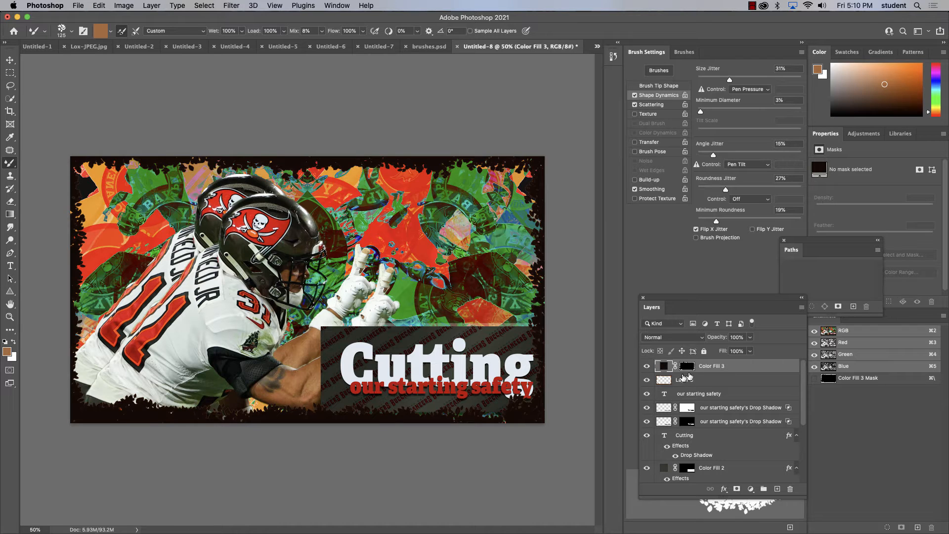
Step: Delete the brown painted Layer 3 and move Color Fill 3 between Color Fill 2 and Layer 2 in the layer stack
{"action": "left_click", "coordinate": [698, 380]}
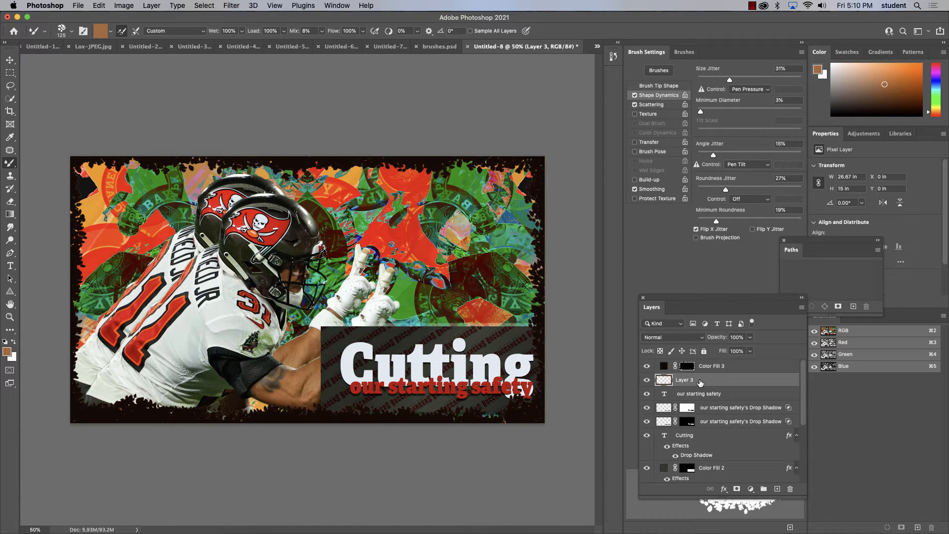
{"action": "left_click", "coordinate": [790, 489]}
{"action": "left_click_drag", "start_coordinate": [723, 367], "coordinate": [715, 442]}
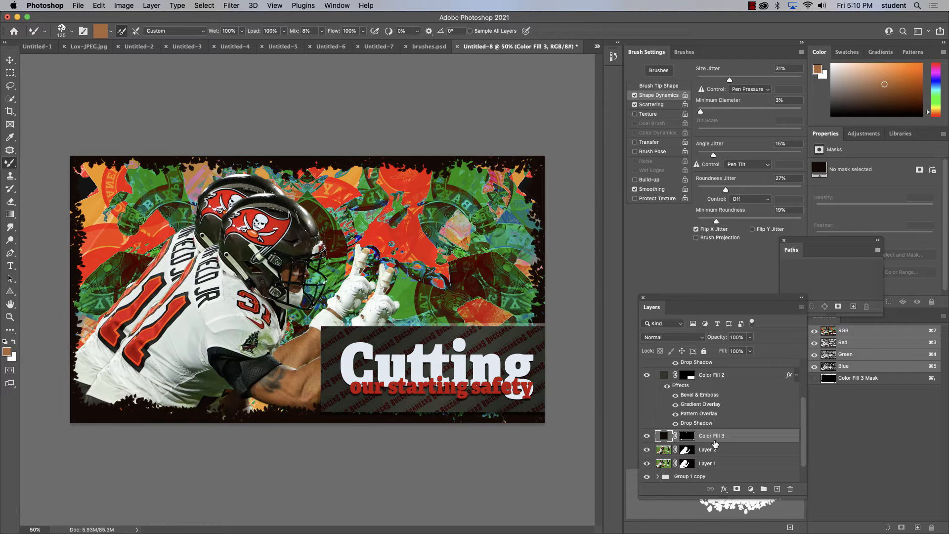
{"action": "left_click", "coordinate": [663, 438], "text": "super"}
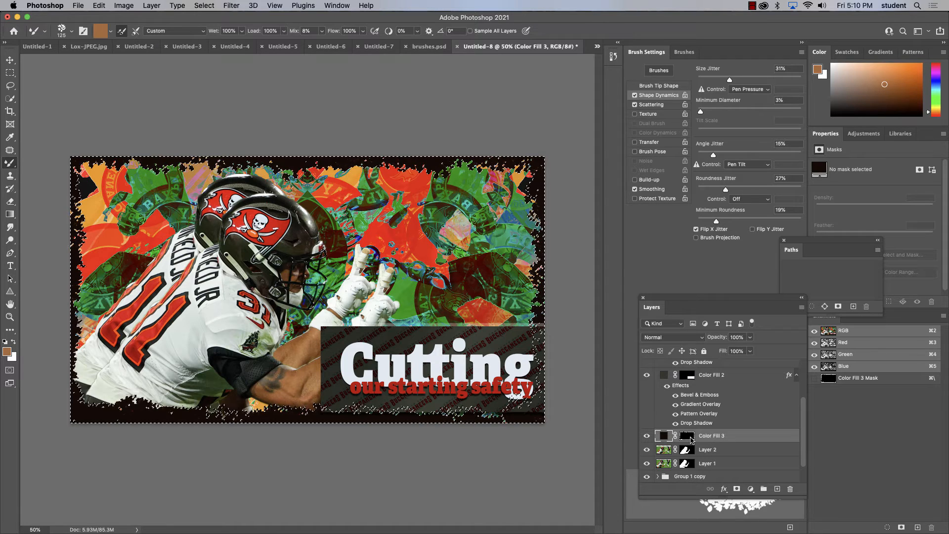
{"action": "left_click", "coordinate": [647, 436]}
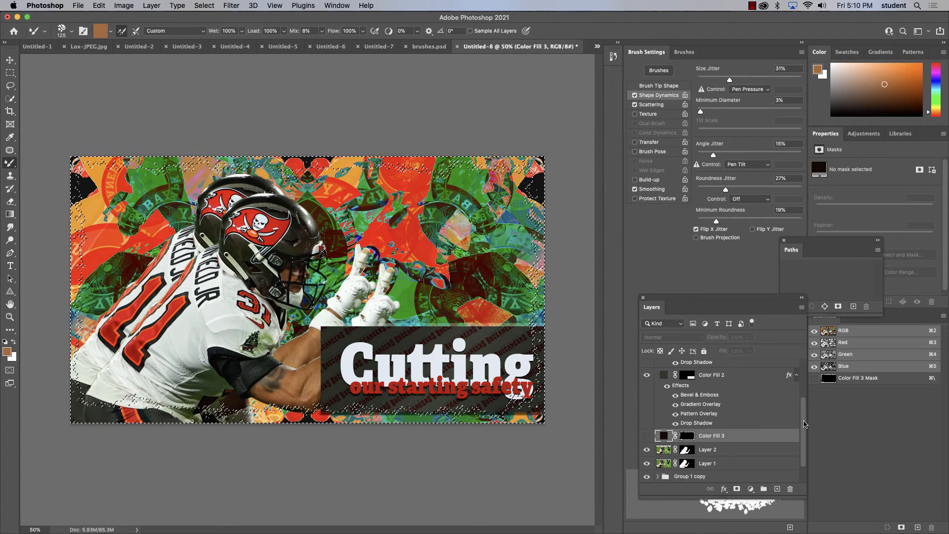
{"action": "left_click_drag", "start_coordinate": [804, 424], "coordinate": [809, 496]}
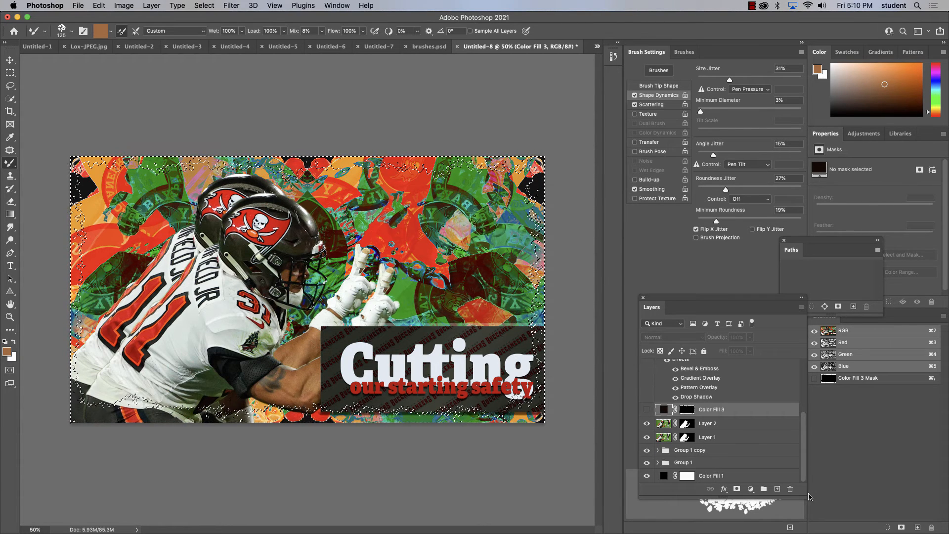
{"action": "left_click_drag", "start_coordinate": [803, 430], "coordinate": [796, 379]}
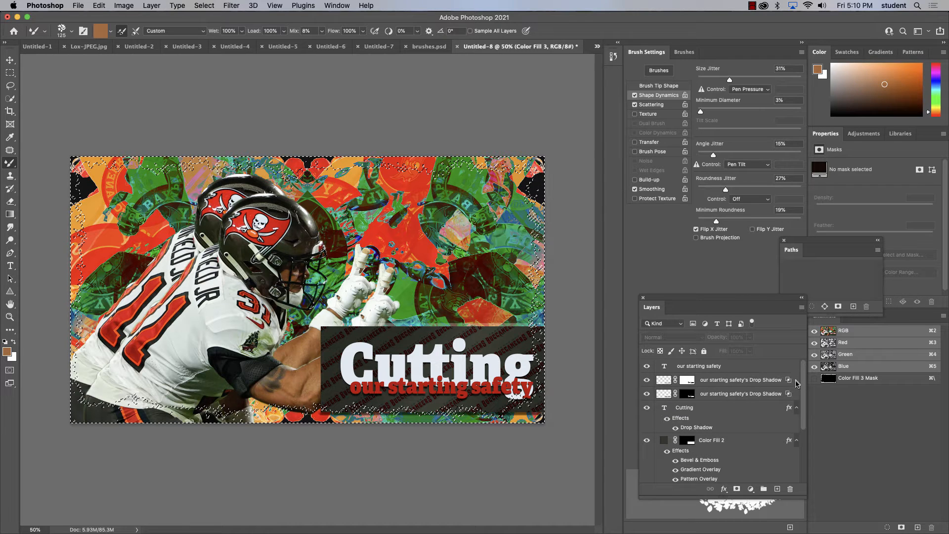
{"action": "scroll", "coordinate": [796, 384], "scroll_direction": "down", "scroll_amount": 3}
{"action": "left_click", "coordinate": [750, 488]}
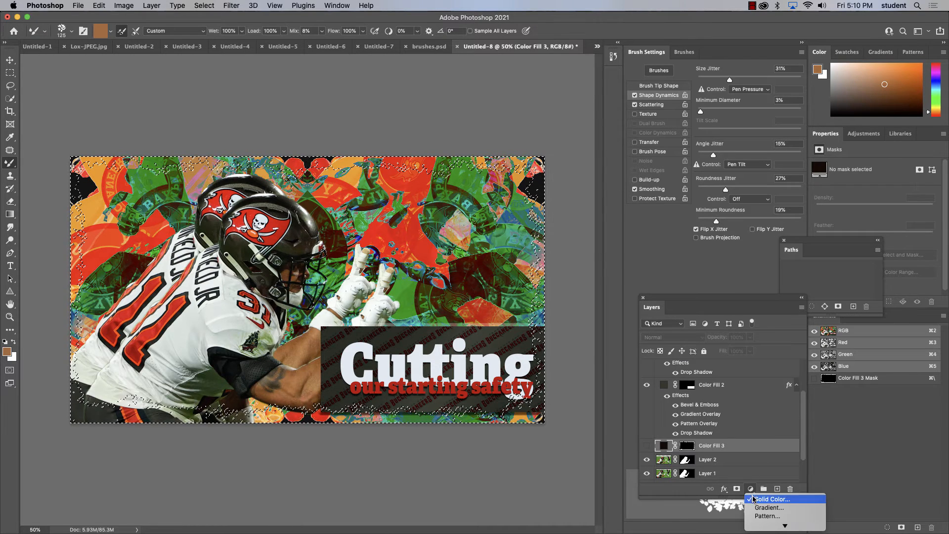
{"action": "left_click", "coordinate": [755, 499]}
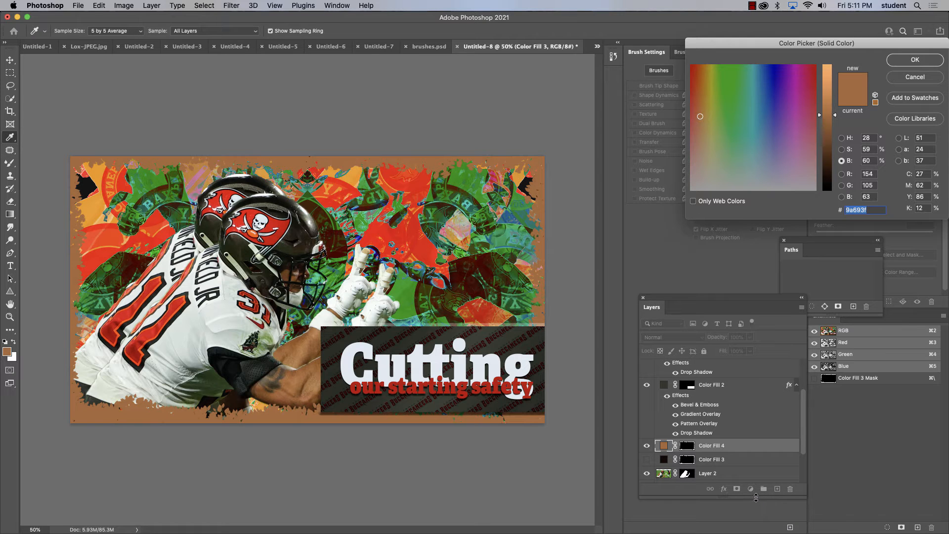
{"action": "left_click", "coordinate": [928, 77]}
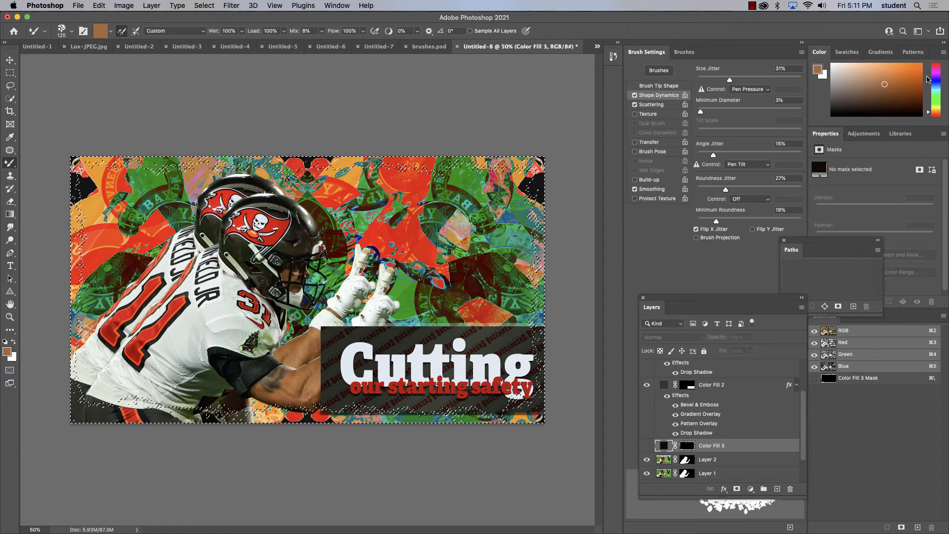
{"action": "left_click", "coordinate": [646, 446]}
{"action": "key", "text": "super+d"}
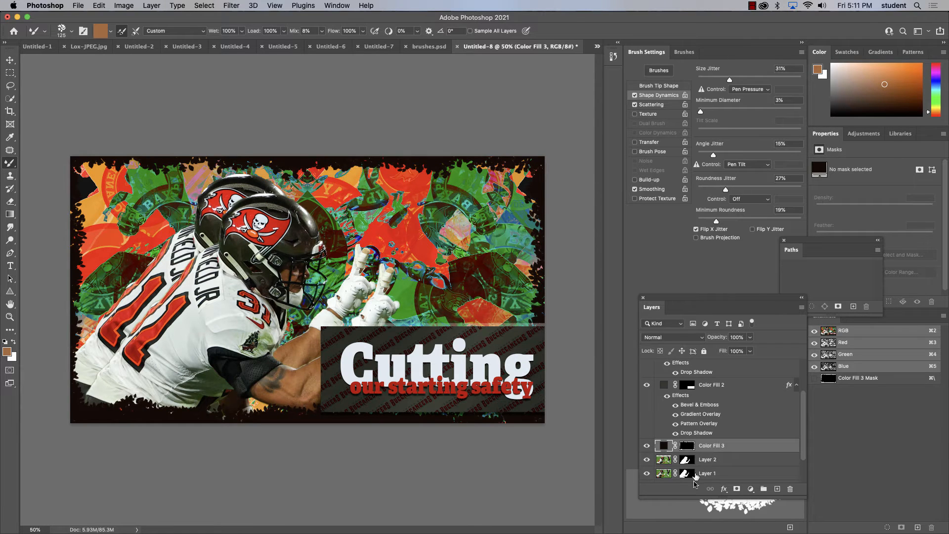
Step: Add a Bevel & Emboss effect to Color Fill 3 with a depth of 136% and the direction set to Down
{"action": "left_click", "coordinate": [724, 489]}
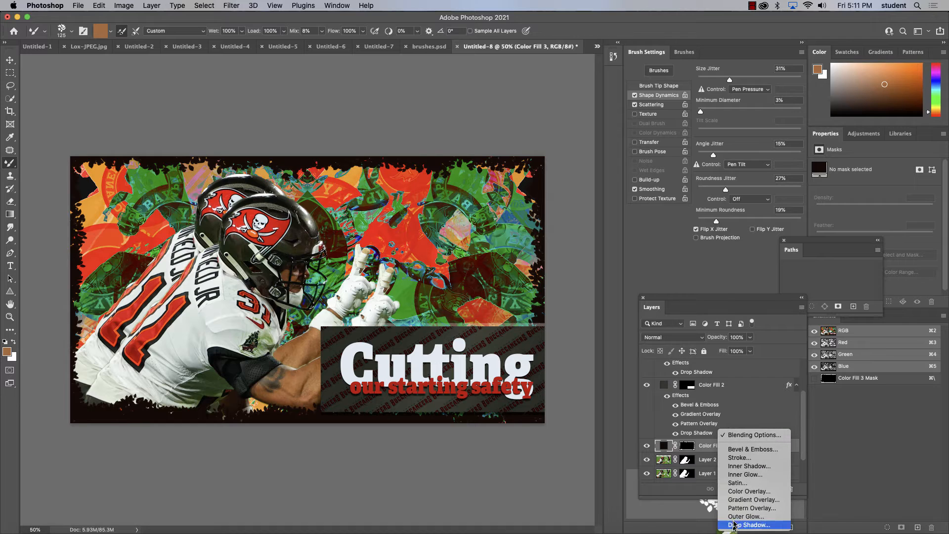
{"action": "left_click", "coordinate": [742, 452]}
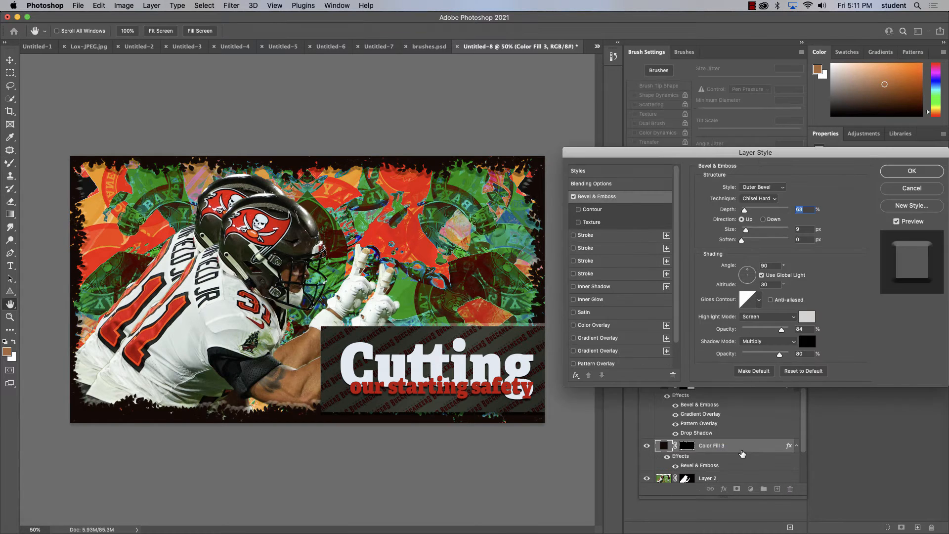
{"action": "left_click_drag", "start_coordinate": [745, 210], "coordinate": [747, 210]}
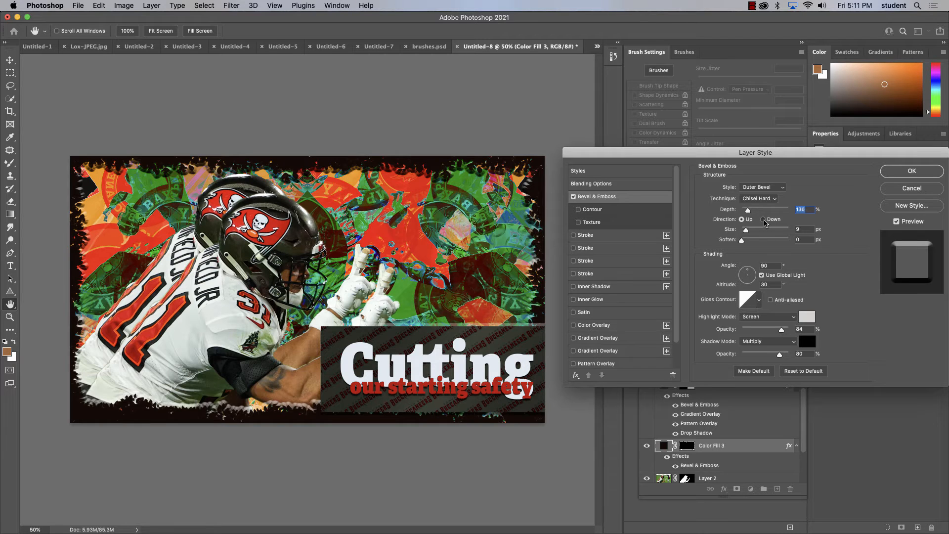
{"action": "left_click", "coordinate": [763, 219]}
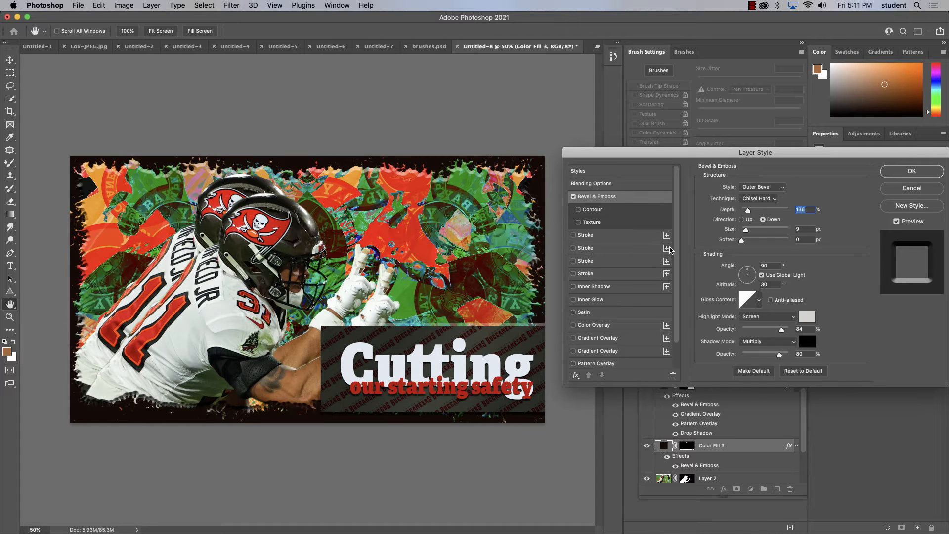
Step: Enable a Pattern Overlay on Color Fill 3 using the Buccaneers text pattern and set its scale to 29%
{"action": "scroll", "coordinate": [677, 251], "scroll_direction": "down", "scroll_amount": 2}
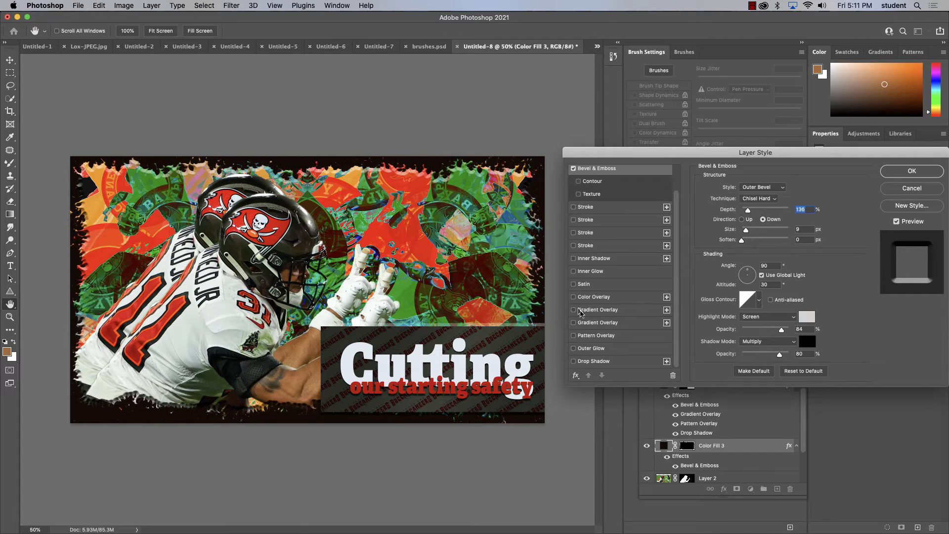
{"action": "left_click", "coordinate": [575, 336]}
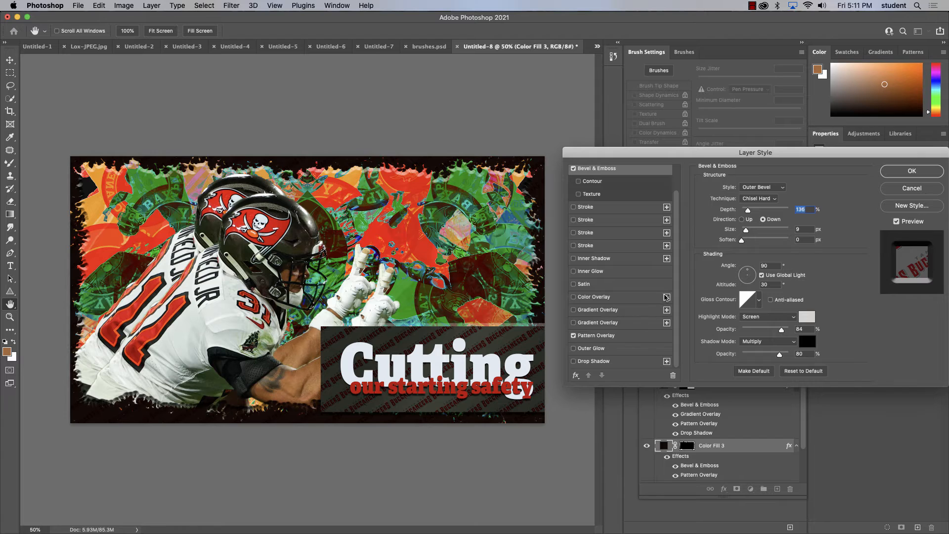
{"action": "left_click", "coordinate": [604, 337]}
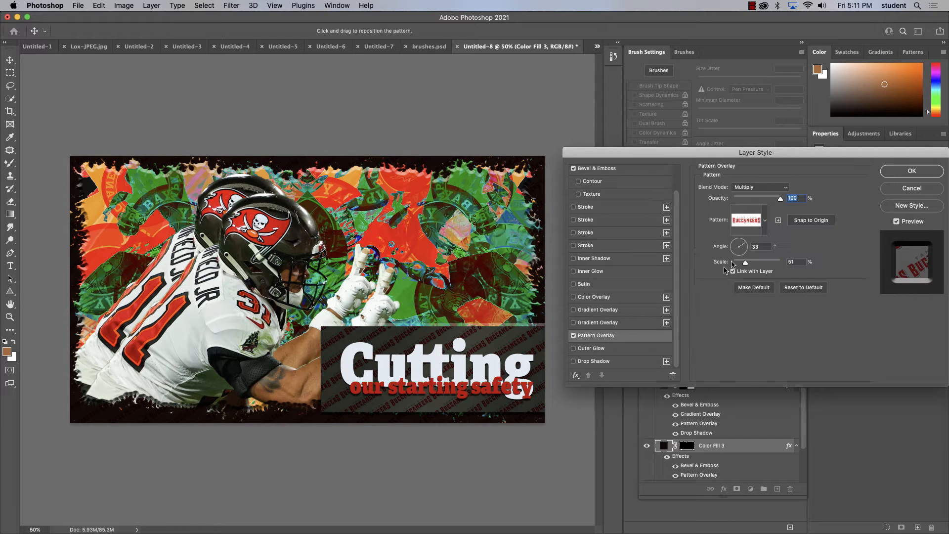
{"action": "left_click", "coordinate": [765, 221]}
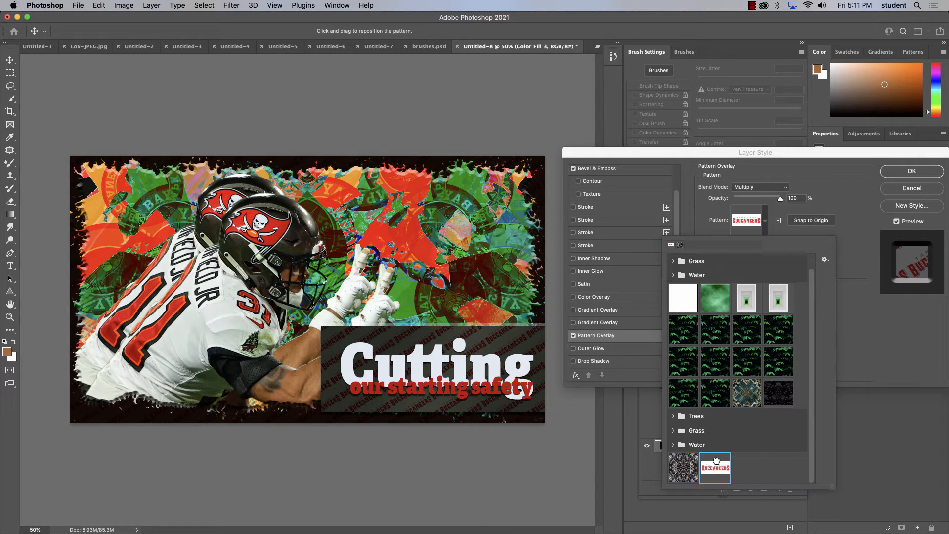
{"action": "left_click", "coordinate": [859, 261]}
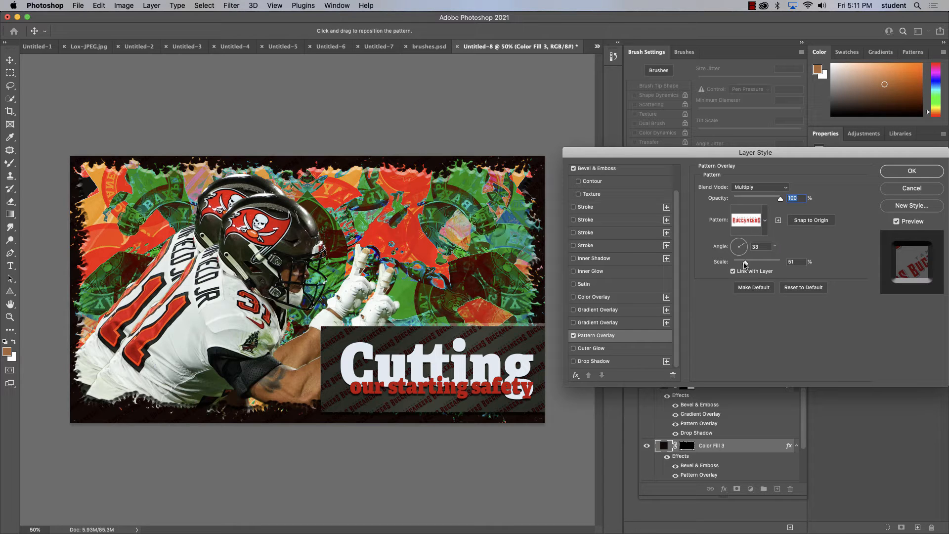
{"action": "left_click_drag", "start_coordinate": [744, 264], "coordinate": [740, 263]}
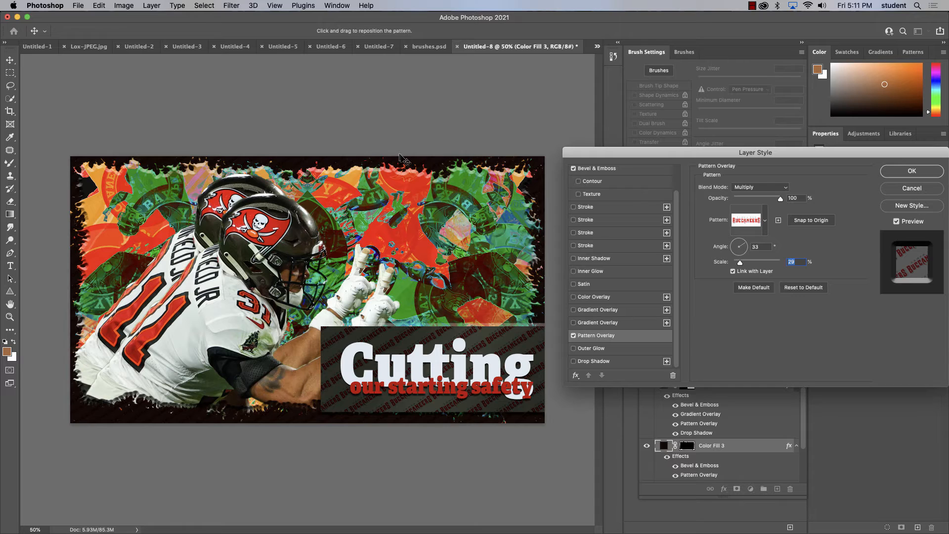
Step: Set the pattern overlay's blend mode to Exclusion and its opacity to 13%
{"action": "left_click", "coordinate": [761, 191]}
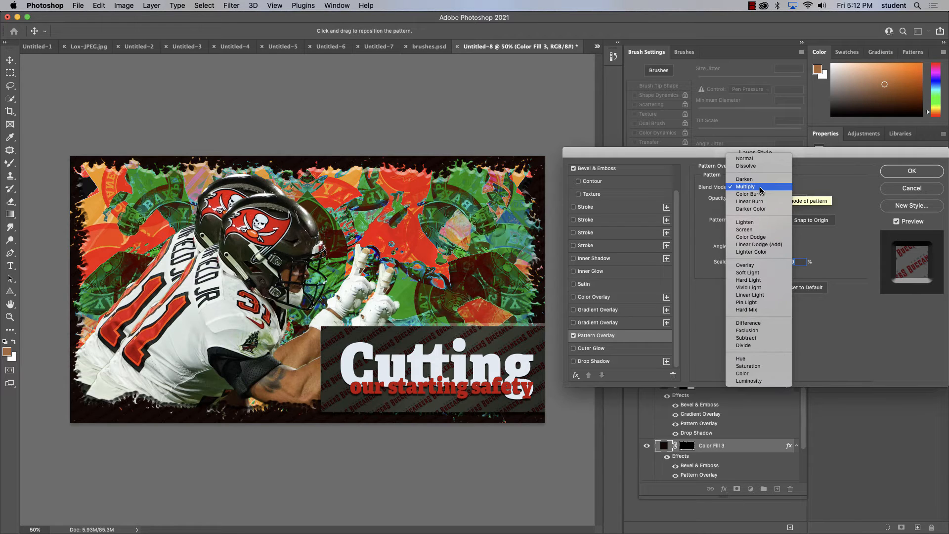
{"action": "left_click", "coordinate": [755, 331]}
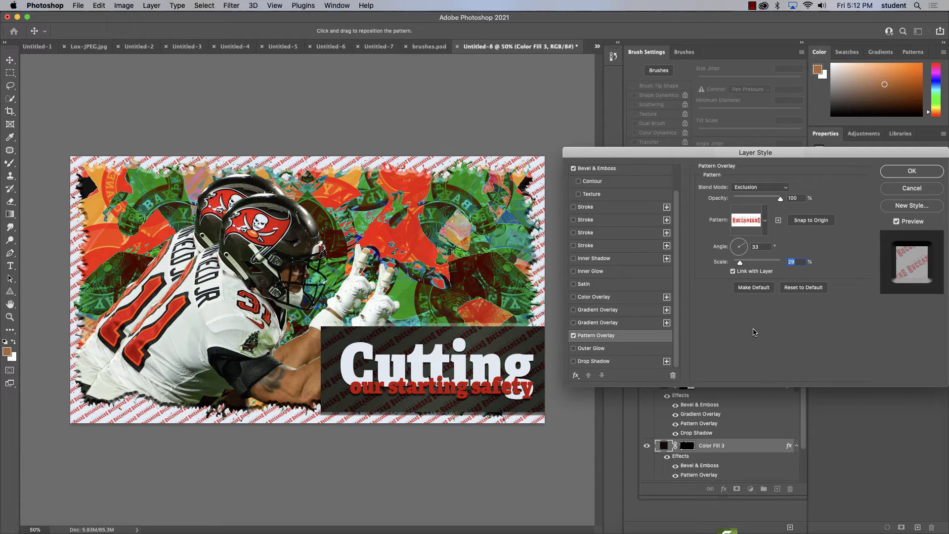
{"action": "left_click", "coordinate": [744, 198]}
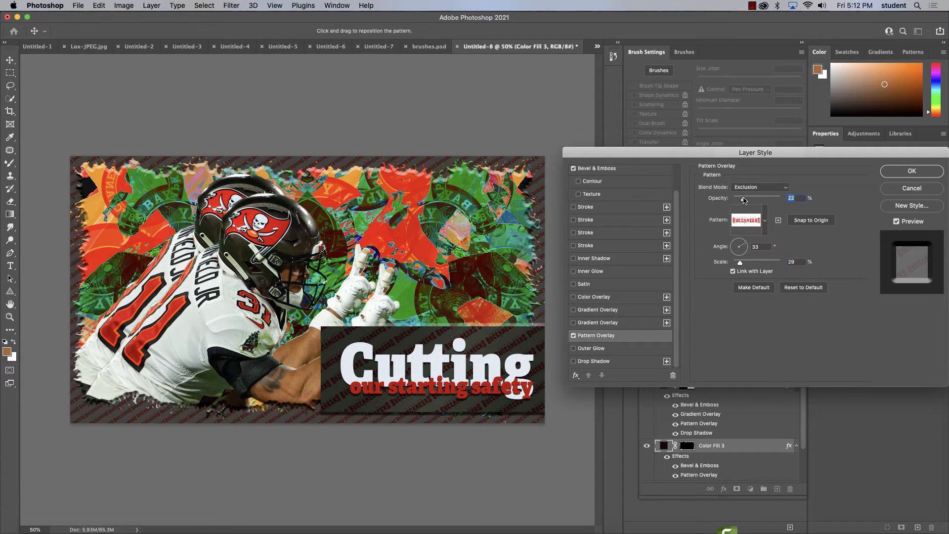
{"action": "left_click_drag", "start_coordinate": [744, 198], "coordinate": [741, 198]}
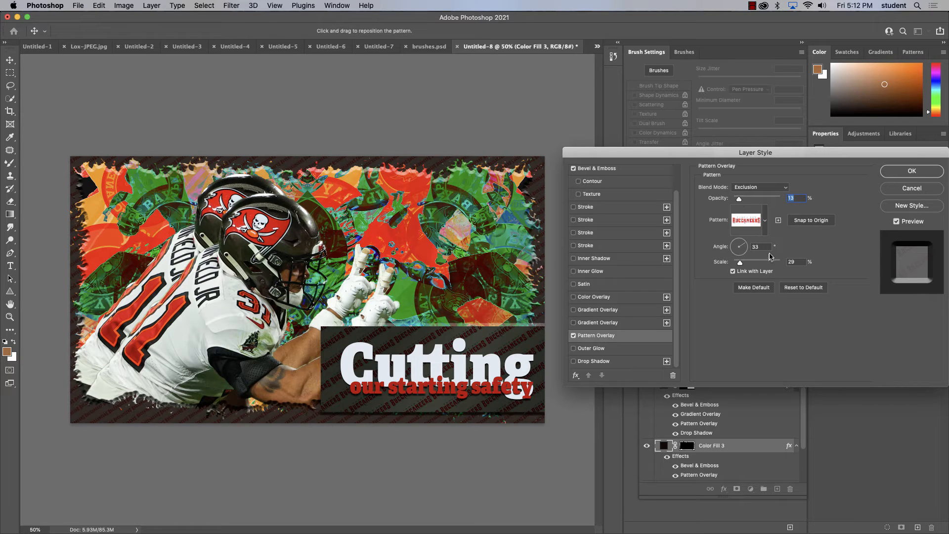
Step: Switch Color Fill 3's pattern overlay to the green cloudy pattern in the Water group and set its scale to 47%
{"action": "mouse_move", "coordinate": [741, 265]}
{"action": "left_mouse_down"}
{"action": "mouse_move", "coordinate": [752, 264]}
{"action": "mouse_move", "coordinate": [737, 264]}
{"action": "left_mouse_up"}
{"action": "left_click", "coordinate": [765, 221]}
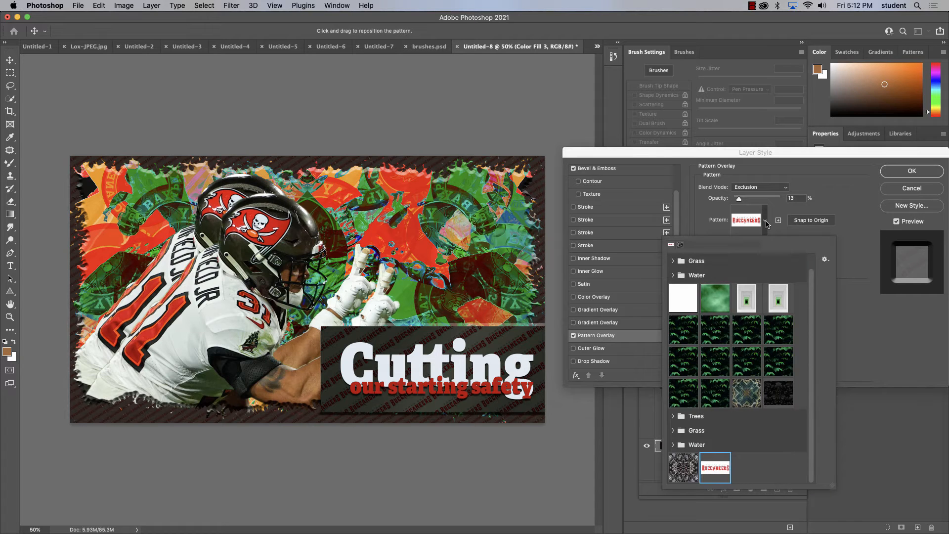
{"action": "left_click", "coordinate": [720, 310]}
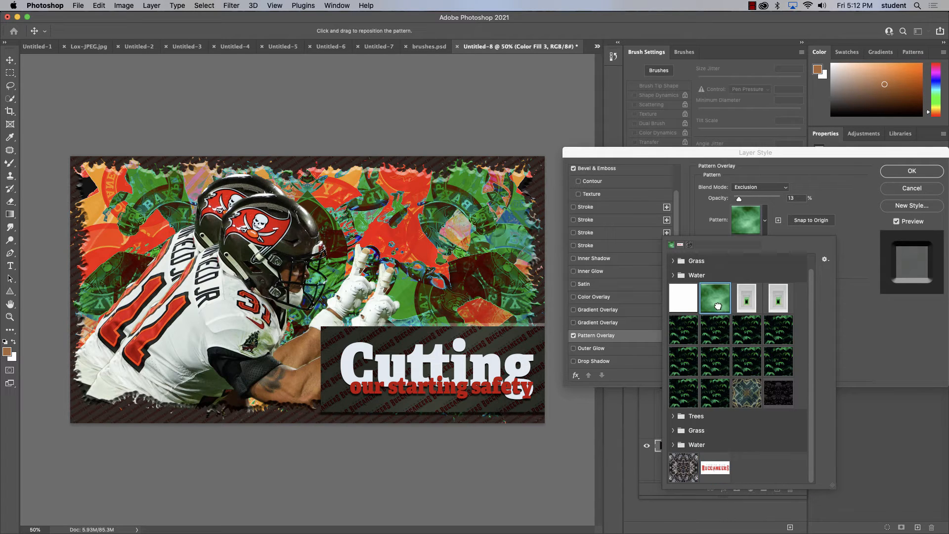
{"action": "left_click", "coordinate": [854, 251]}
{"action": "left_click_drag", "start_coordinate": [737, 263], "coordinate": [745, 262]}
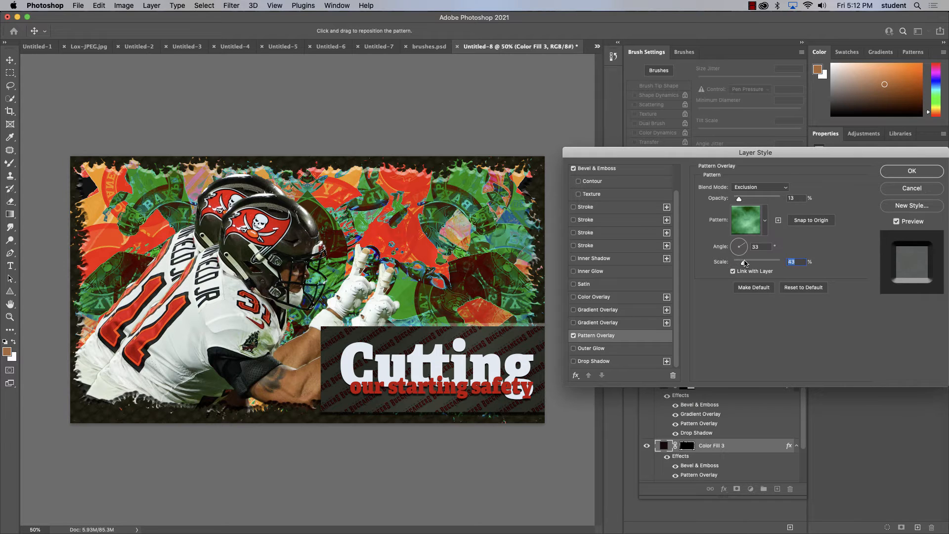
Step: Set the green pattern overlay's blend mode to Screen and its opacity to 23%
{"action": "left_click_drag", "start_coordinate": [751, 198], "coordinate": [756, 198]}
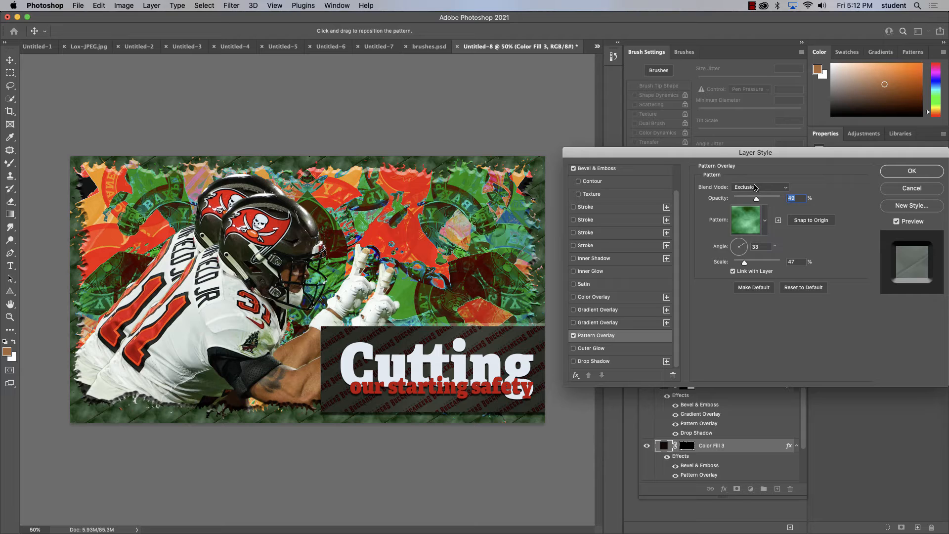
{"action": "left_click", "coordinate": [755, 187]}
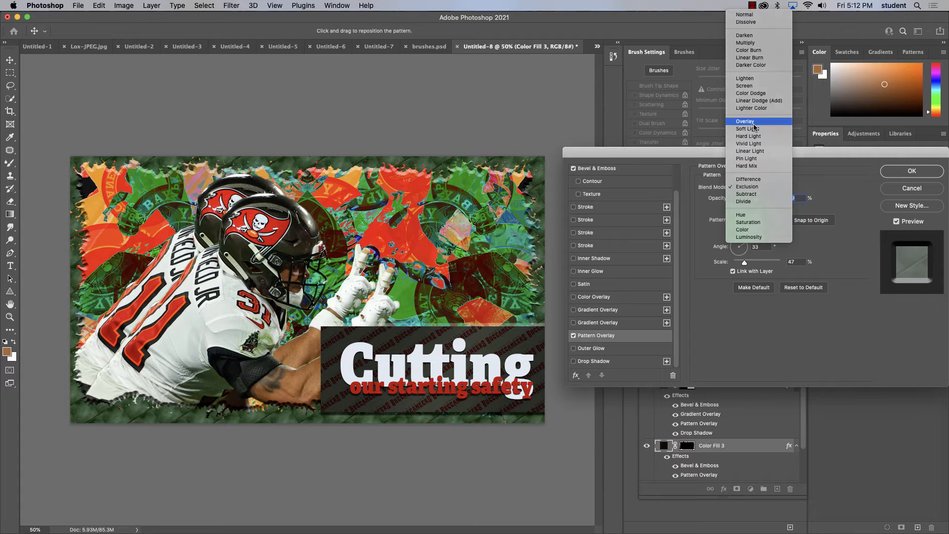
{"action": "left_click", "coordinate": [755, 127]}
{"action": "left_click", "coordinate": [759, 189]}
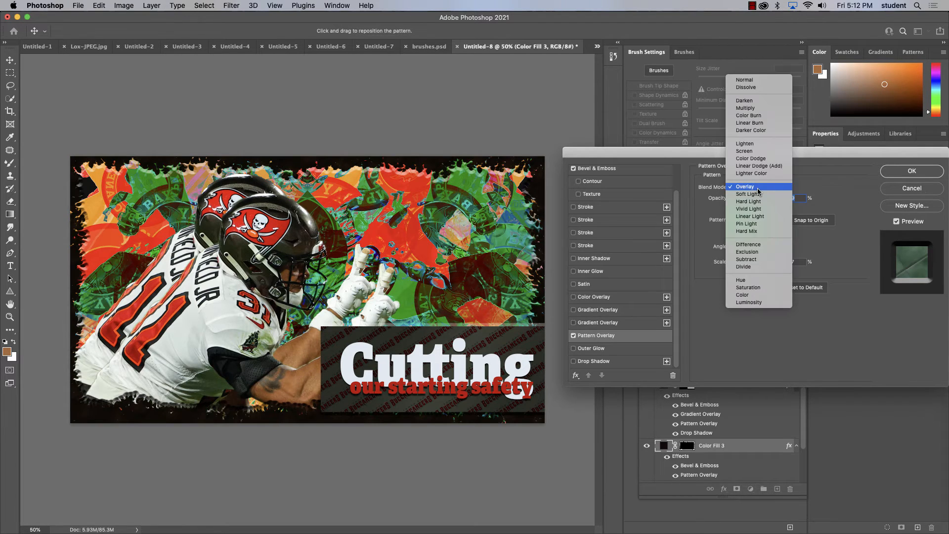
{"action": "left_click", "coordinate": [753, 151]}
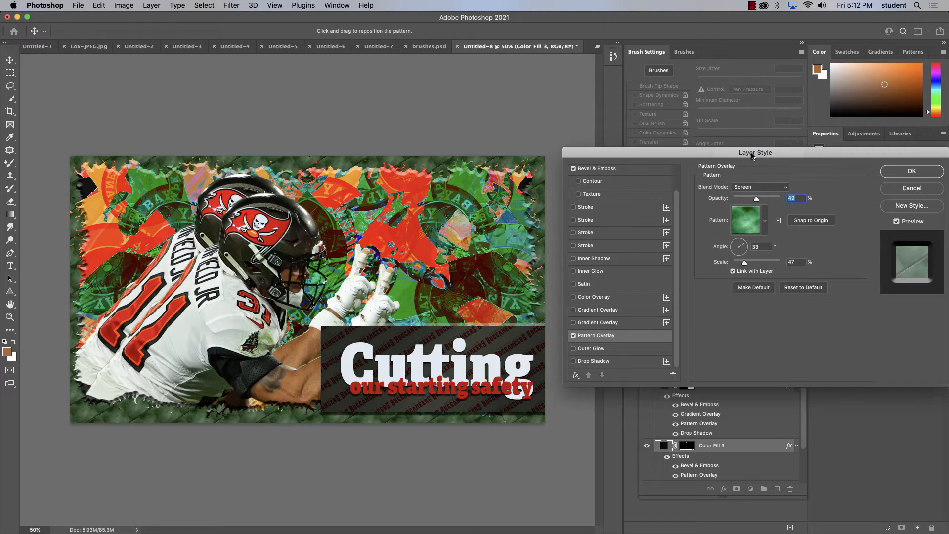
{"action": "left_click_drag", "start_coordinate": [755, 200], "coordinate": [744, 199]}
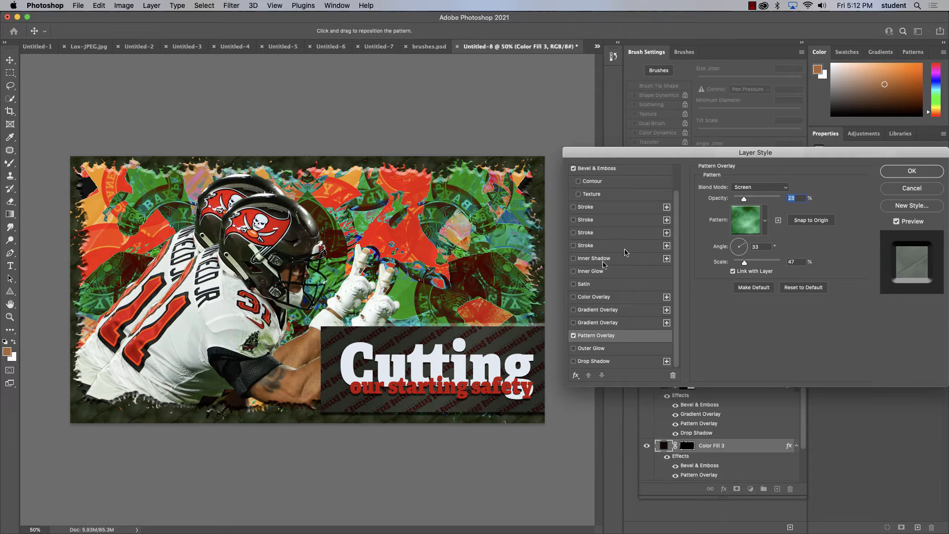
Step: Enable a black-and-white Gradient Overlay on Color Fill 3, shift the gradient along the border, and set its opacity to 100%
{"action": "left_click", "coordinate": [574, 310]}
{"action": "left_click", "coordinate": [594, 310]}
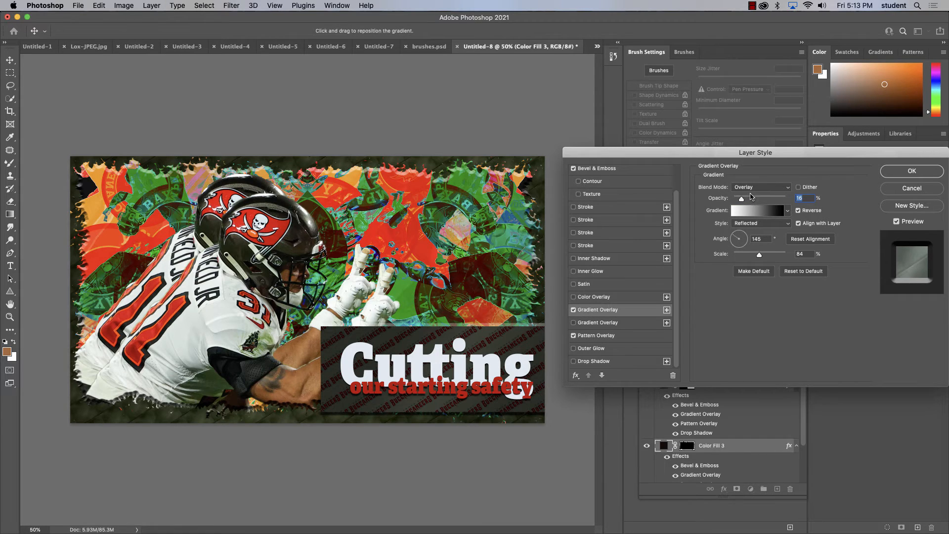
{"action": "left_click", "coordinate": [761, 198]}
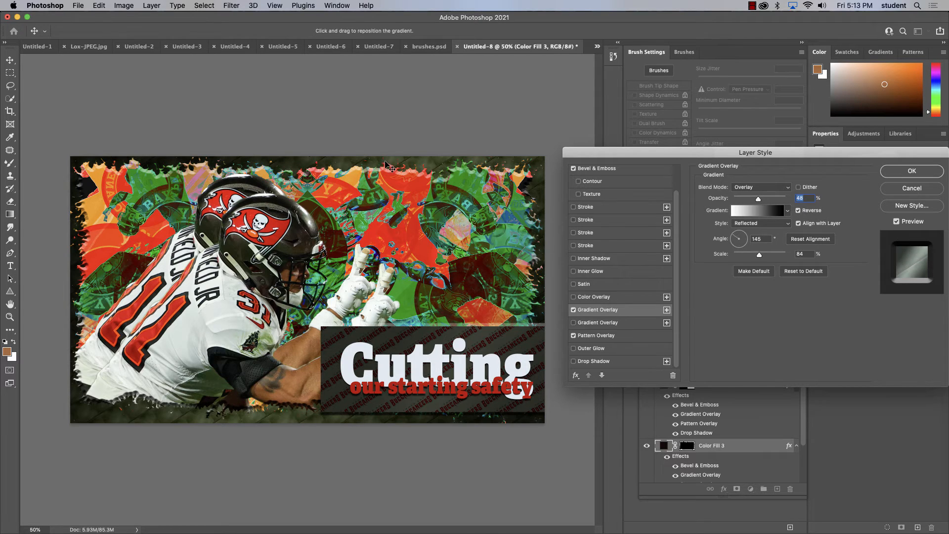
{"action": "left_click_drag", "start_coordinate": [412, 164], "coordinate": [343, 174]}
{"action": "left_click_drag", "start_coordinate": [758, 198], "coordinate": [786, 200]}
Step: Try the Normal blend mode on the gradient overlay, return it to Overlay, and apply the layer style
{"action": "left_click", "coordinate": [769, 187]}
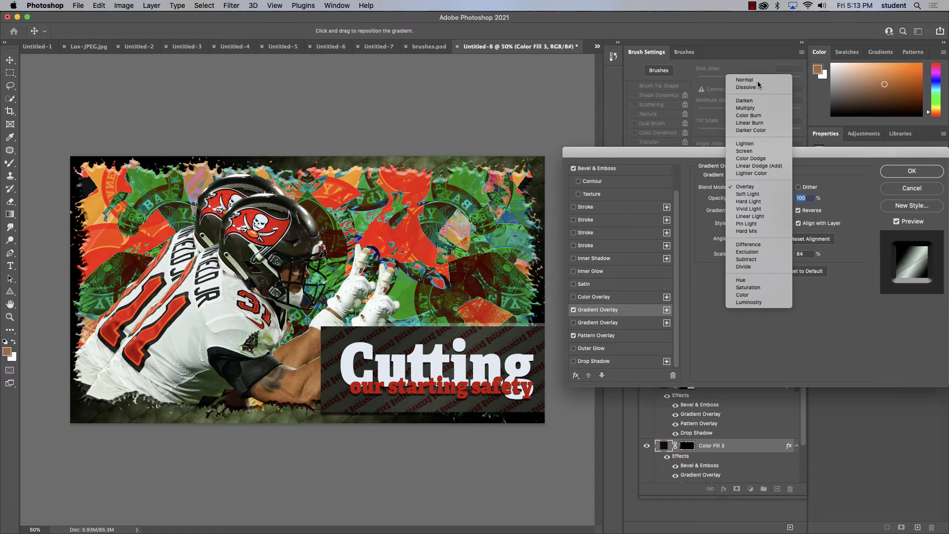
{"action": "left_click", "coordinate": [758, 81]}
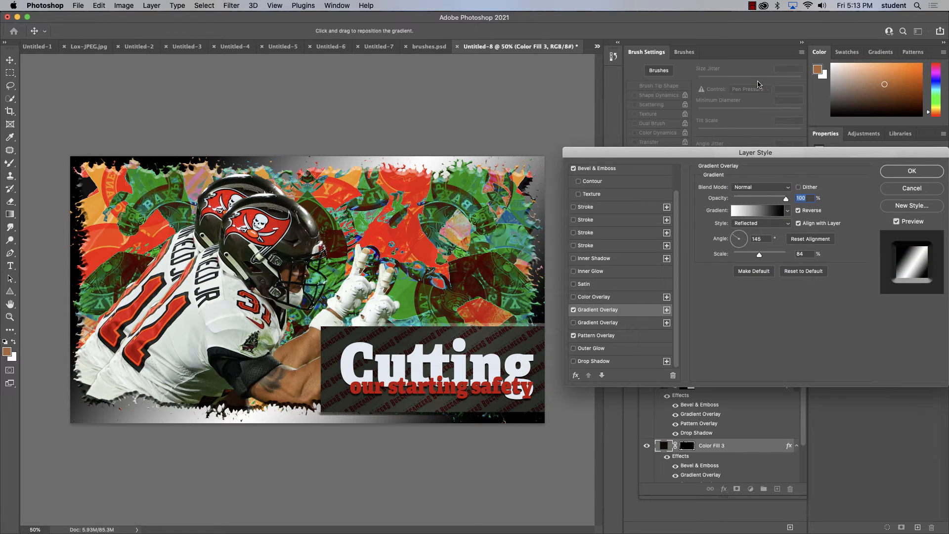
{"action": "left_click", "coordinate": [775, 187]}
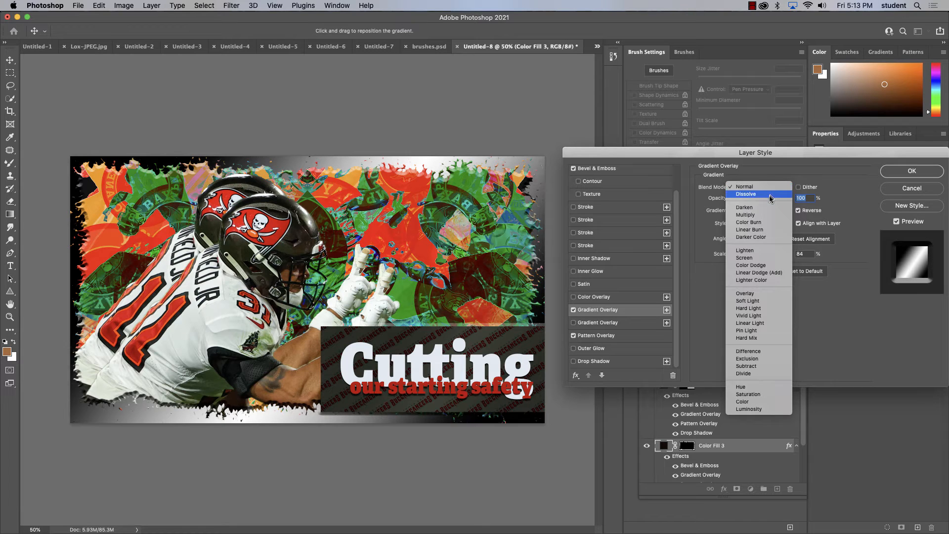
{"action": "left_click", "coordinate": [753, 295]}
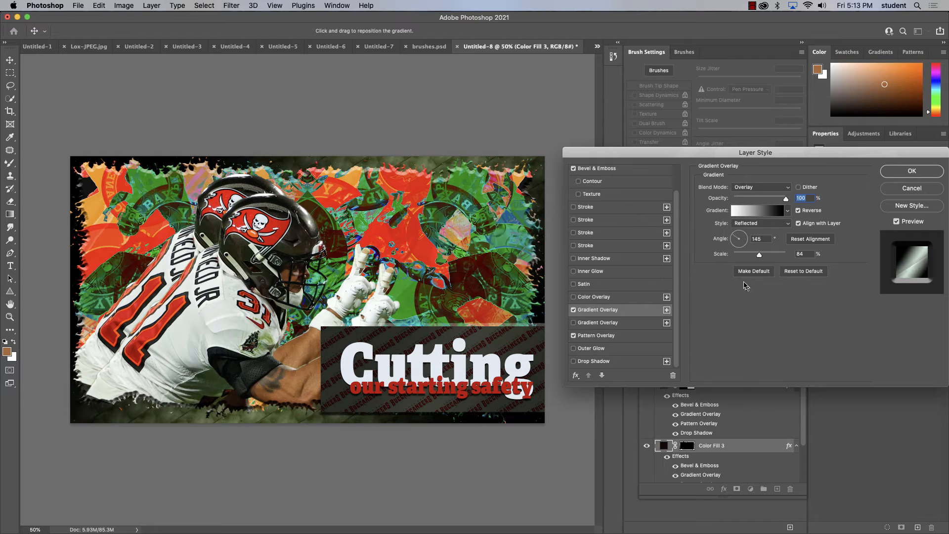
{"action": "left_click", "coordinate": [914, 171]}
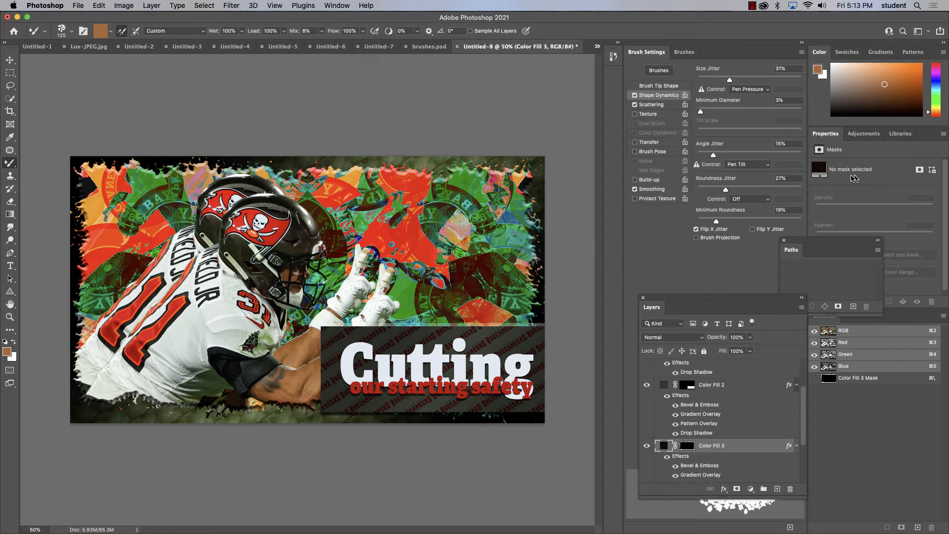
{"action": "left_click", "coordinate": [753, 7]}
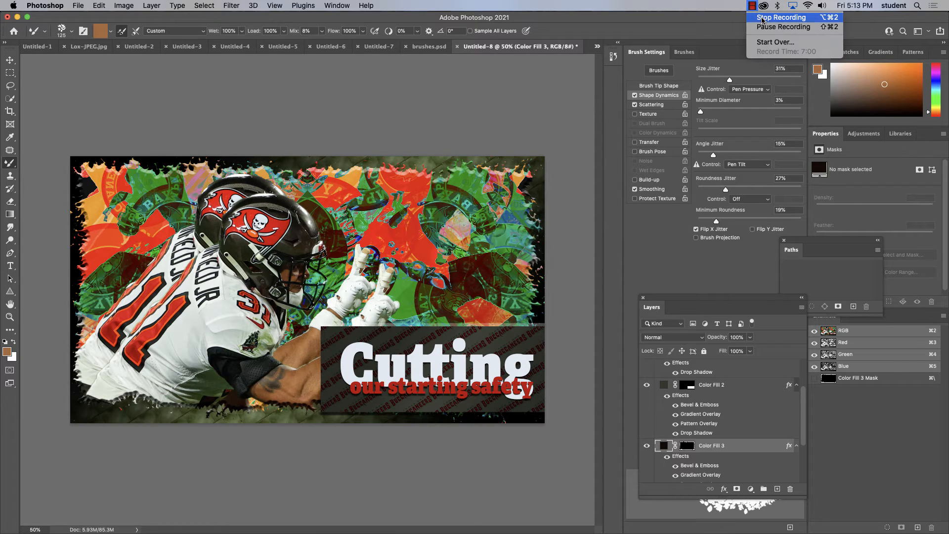
{"action": "left_click", "coordinate": [784, 27]}
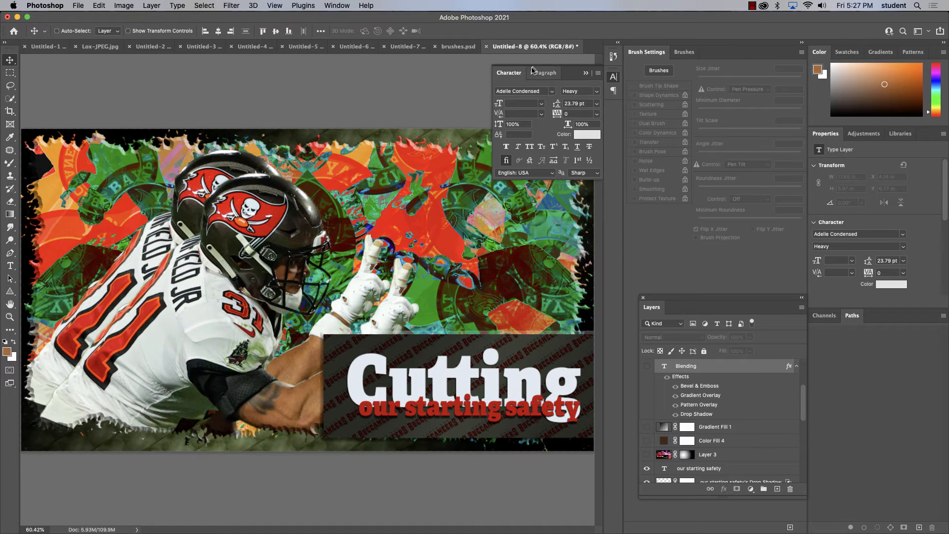
Step: Reset the Essentials workspace to its default panel layout
{"action": "left_click", "coordinate": [340, 6]}
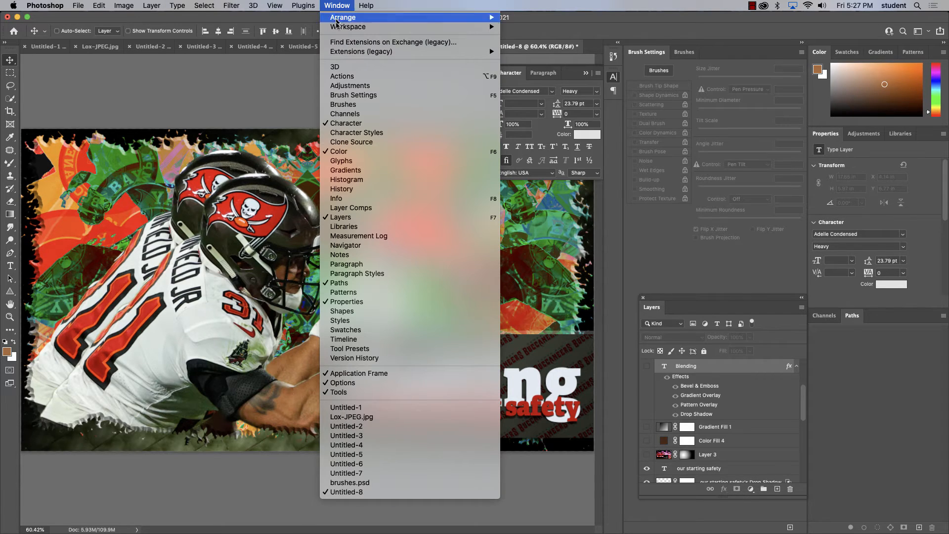
{"action": "mouse_move", "coordinate": [491, 29]}
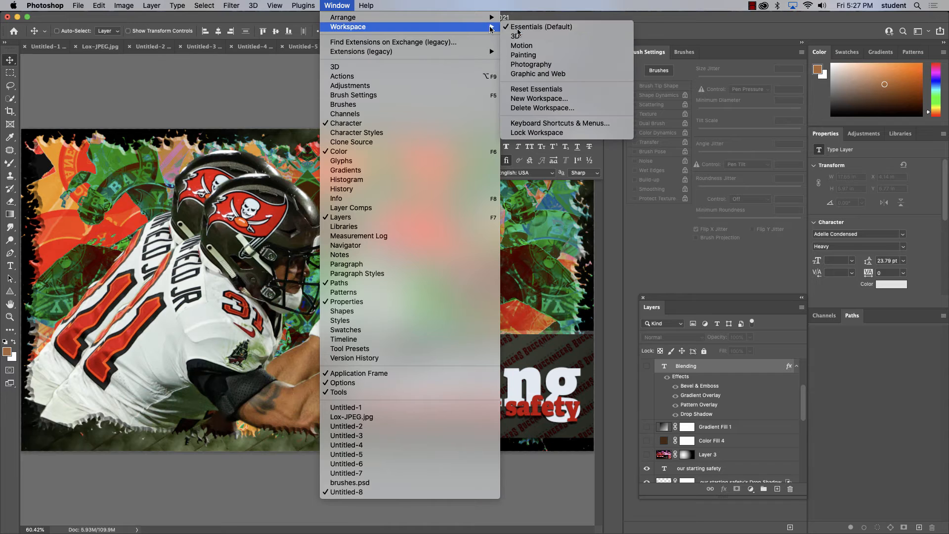
{"action": "left_click", "coordinate": [564, 89]}
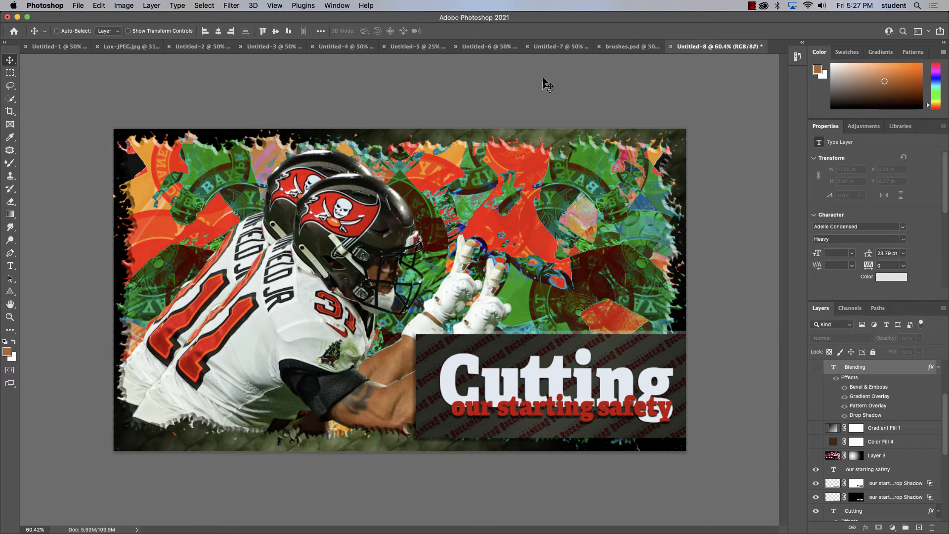
Step: Stamp all visible layers of brushes.psd into a new merged layer and copy that layer into Untitled-8
{"action": "left_click", "coordinate": [613, 48]}
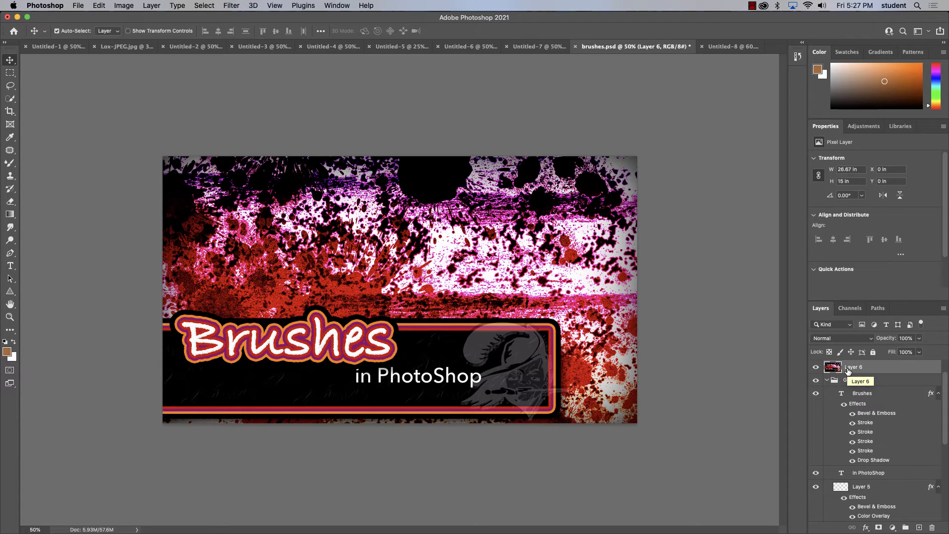
{"action": "key", "text": "super+alt+shift+e"}
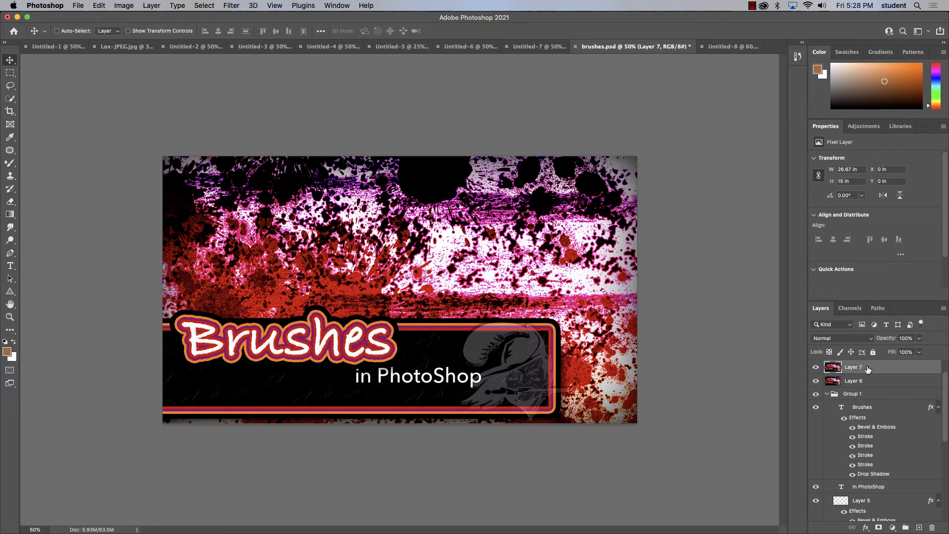
{"action": "left_click_drag", "start_coordinate": [868, 370], "coordinate": [389, 275]}
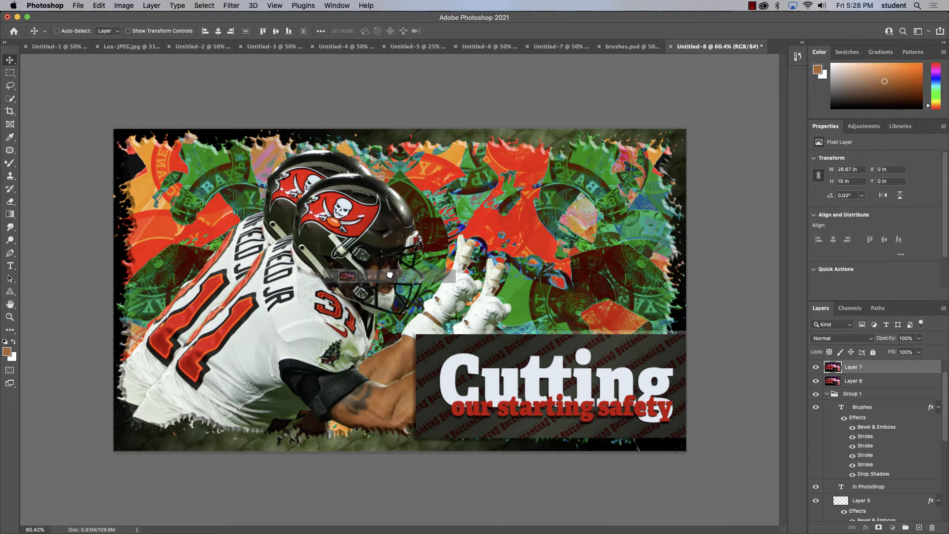
{"action": "left_click_drag", "start_coordinate": [390, 274], "coordinate": [389, 275]}
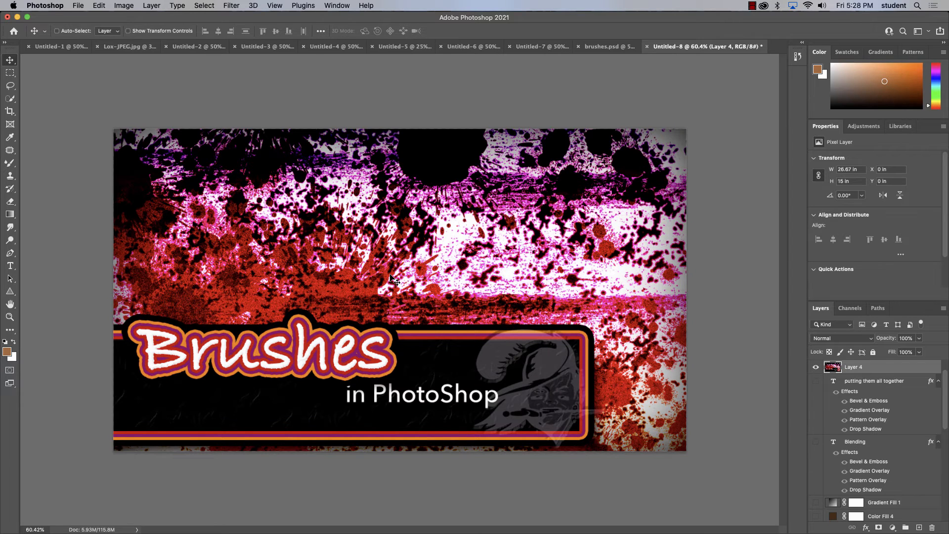
Step: Add a layer mask to Layer 4 and set the Gradient tool to a linear gradient
{"action": "mouse_move", "coordinate": [946, 375]}
{"action": "left_mouse_down"}
{"action": "mouse_move", "coordinate": [945, 394]}
{"action": "mouse_move", "coordinate": [945, 380]}
{"action": "left_mouse_up"}
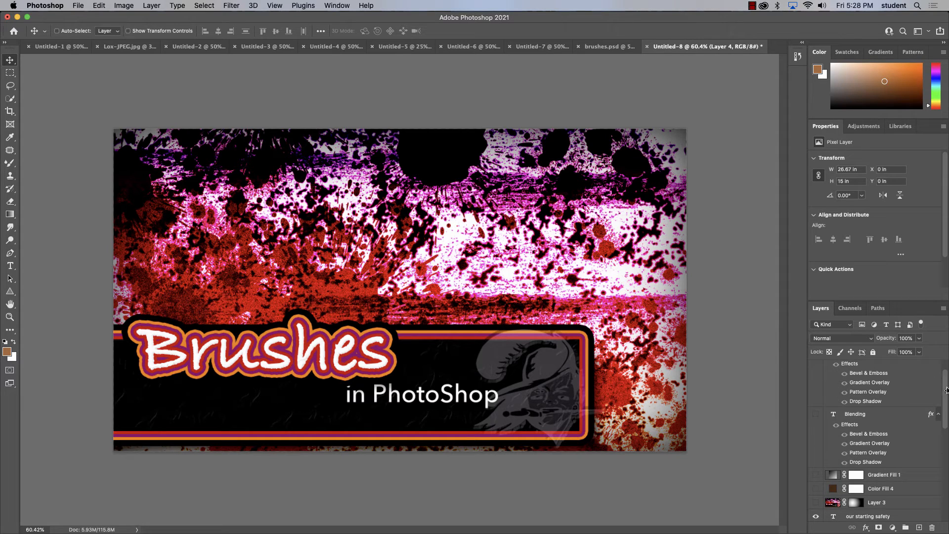
{"action": "left_click_drag", "start_coordinate": [946, 390], "coordinate": [945, 377]}
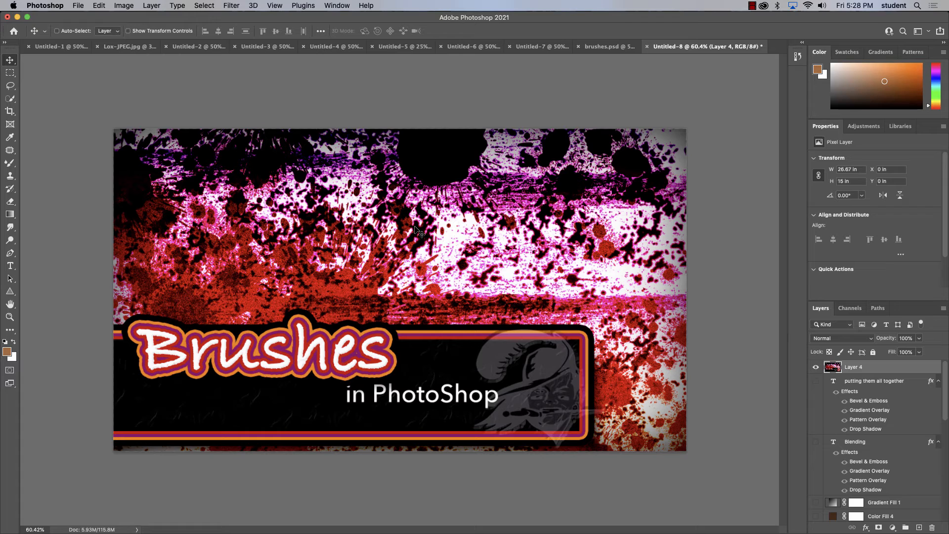
{"action": "left_click", "coordinate": [879, 528]}
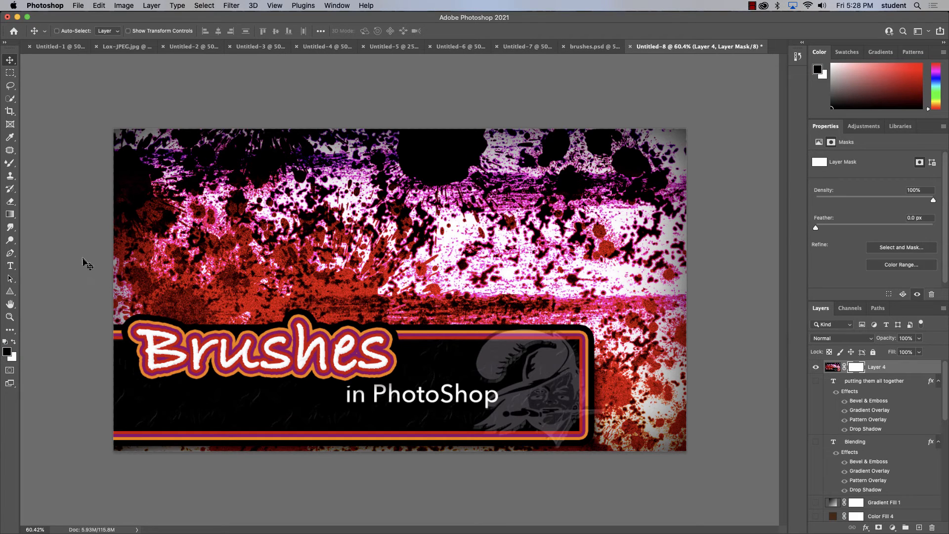
{"action": "key", "text": "g"}
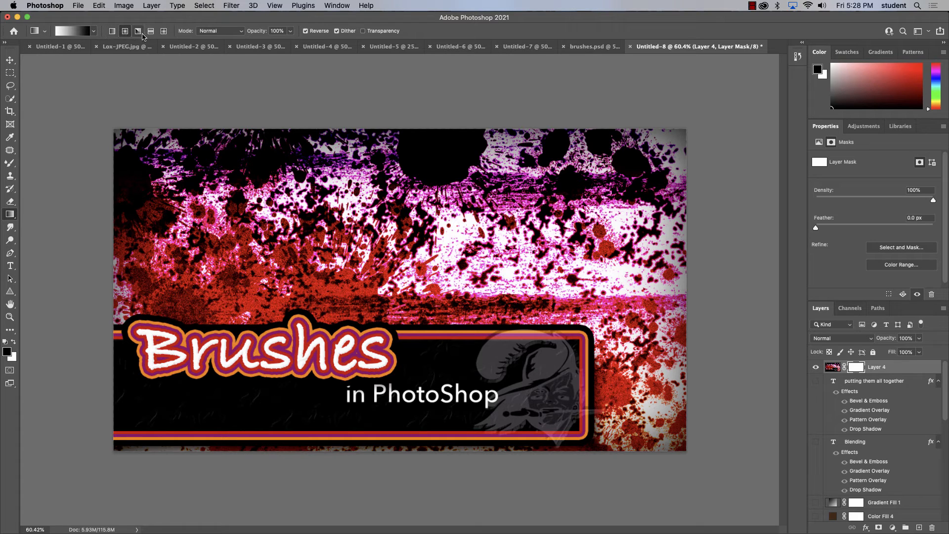
{"action": "left_click", "coordinate": [113, 34]}
Step: Try horizontal gradients of different lengths on Layer 4's mask to compare gradual and abrupt fades between the two images
{"action": "left_click_drag", "start_coordinate": [211, 249], "coordinate": [479, 255]}
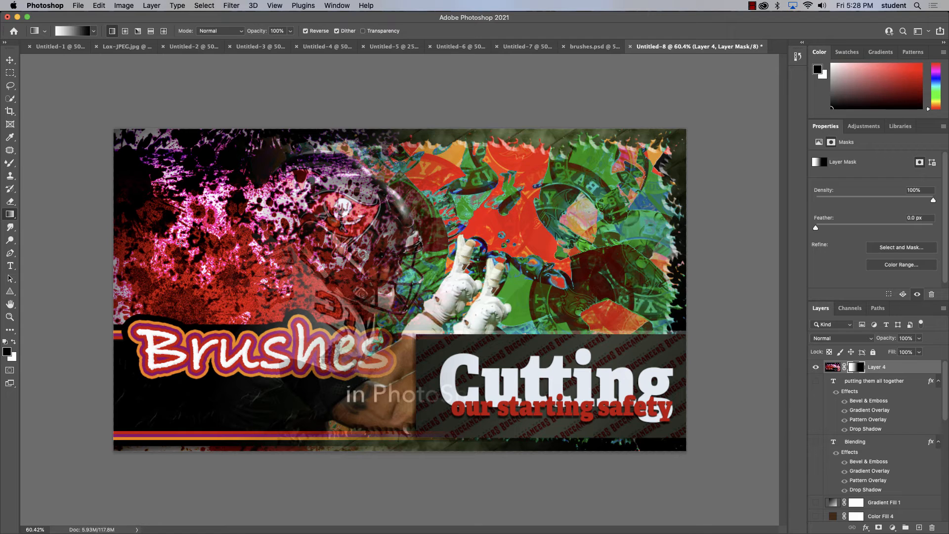
{"action": "left_click_drag", "start_coordinate": [175, 245], "coordinate": [187, 247]}
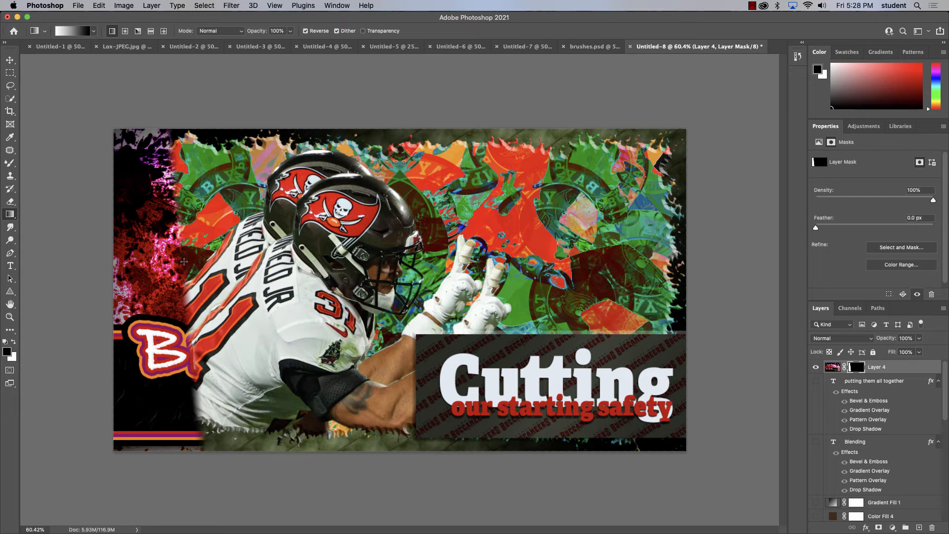
{"action": "left_click_drag", "start_coordinate": [184, 262], "coordinate": [652, 266]}
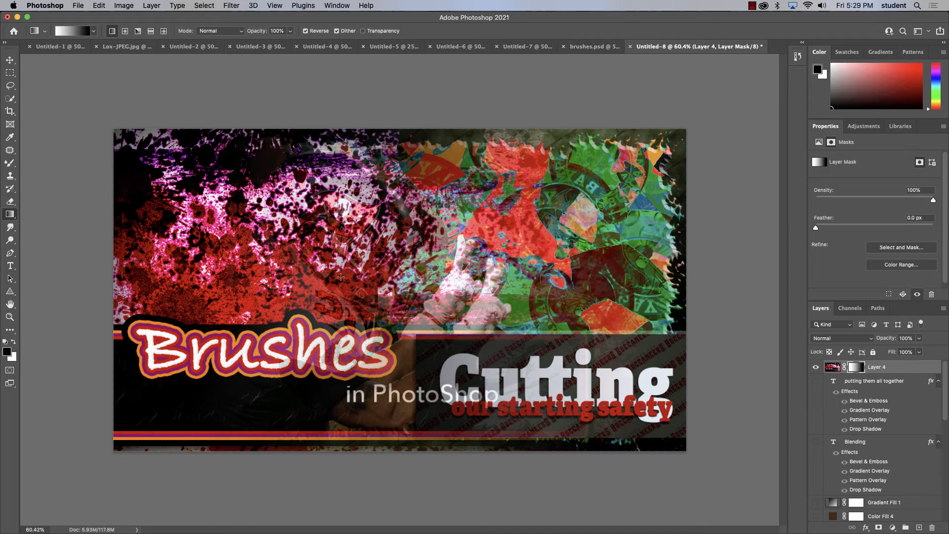
{"action": "left_click_drag", "start_coordinate": [337, 274], "coordinate": [511, 275]}
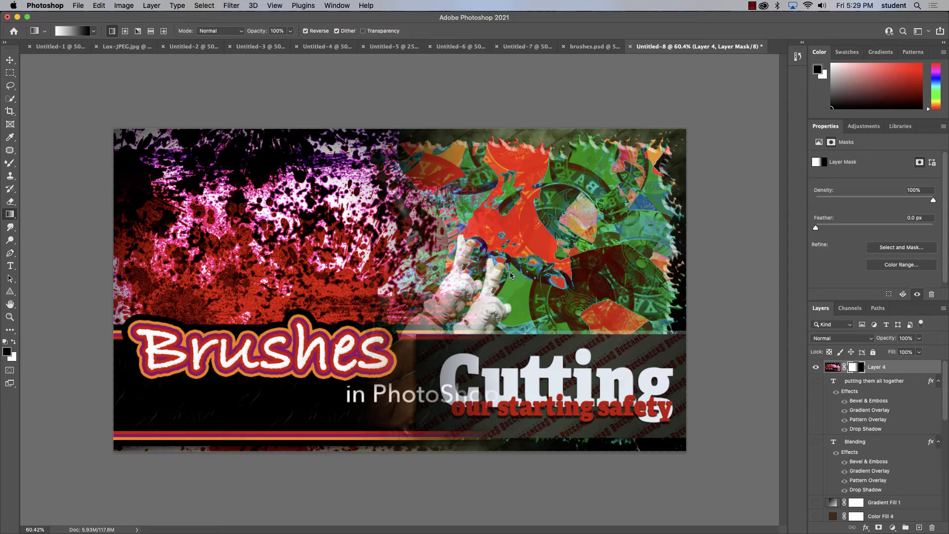
Step: Draw a diagonal gradient on Layer 4's mask from the upper right to the lower left of the image and inspect the mask alone
{"action": "left_click_drag", "start_coordinate": [566, 195], "coordinate": [305, 359]}
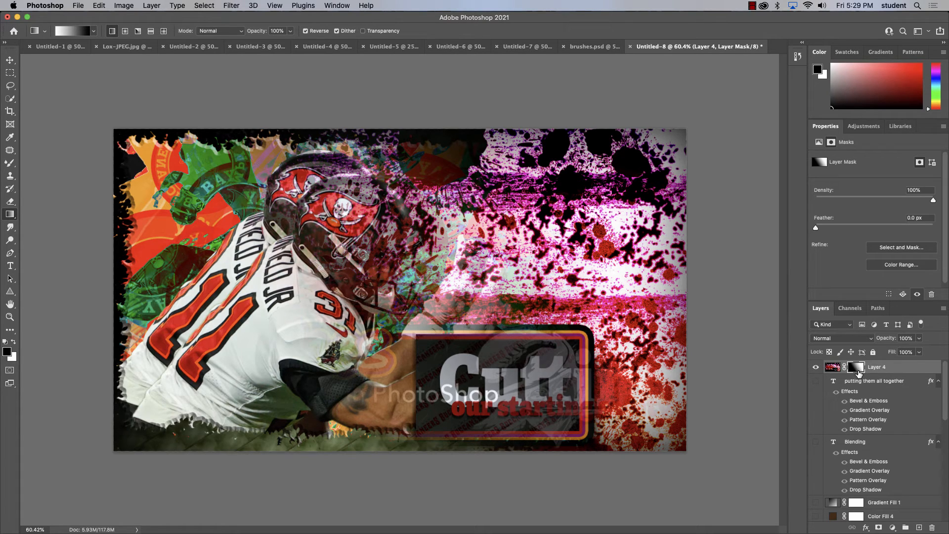
{"action": "left_click", "coordinate": [859, 373], "text": "alt"}
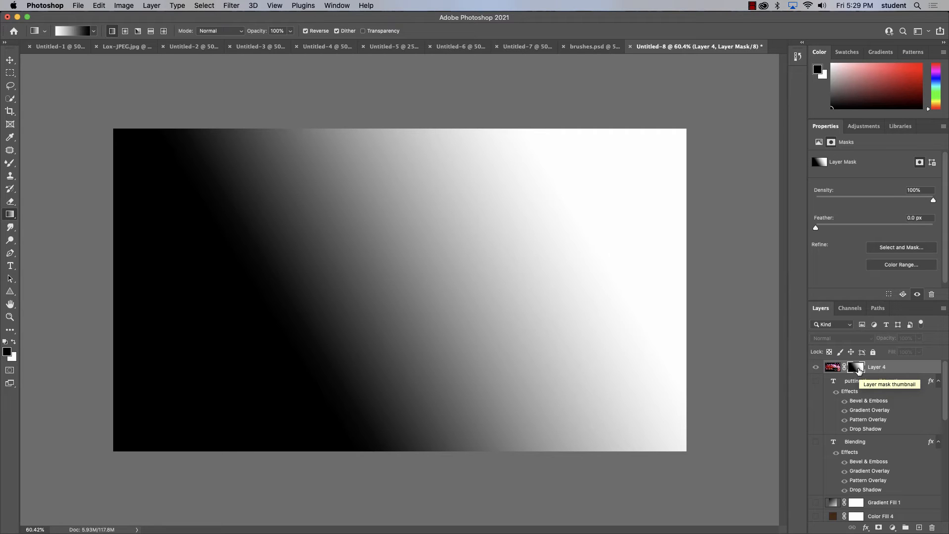
{"action": "left_click", "coordinate": [859, 372], "text": "alt"}
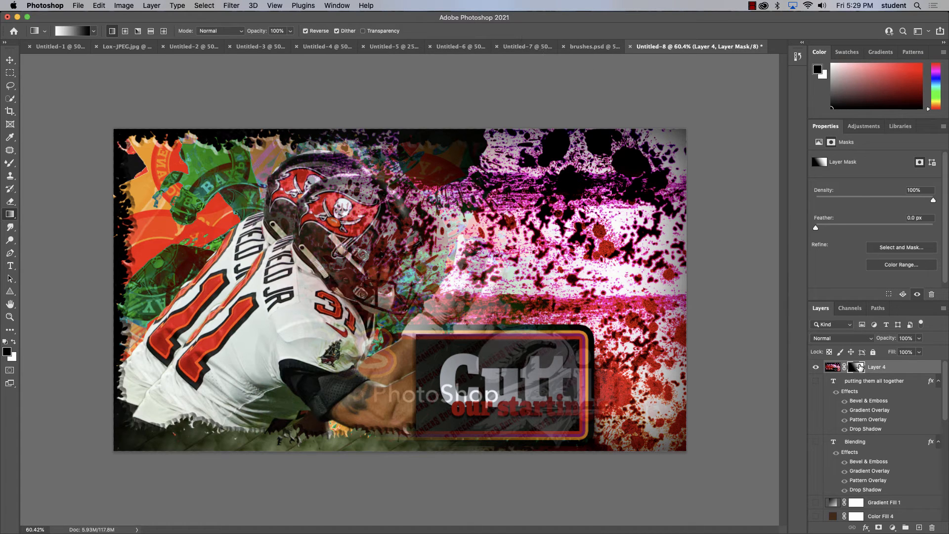
Step: Delete Layer 4's gradient mask without applying it, and scale the Brushes artwork to about 42.5% over the player's helmet
{"action": "left_click_drag", "start_coordinate": [858, 368], "coordinate": [933, 529]}
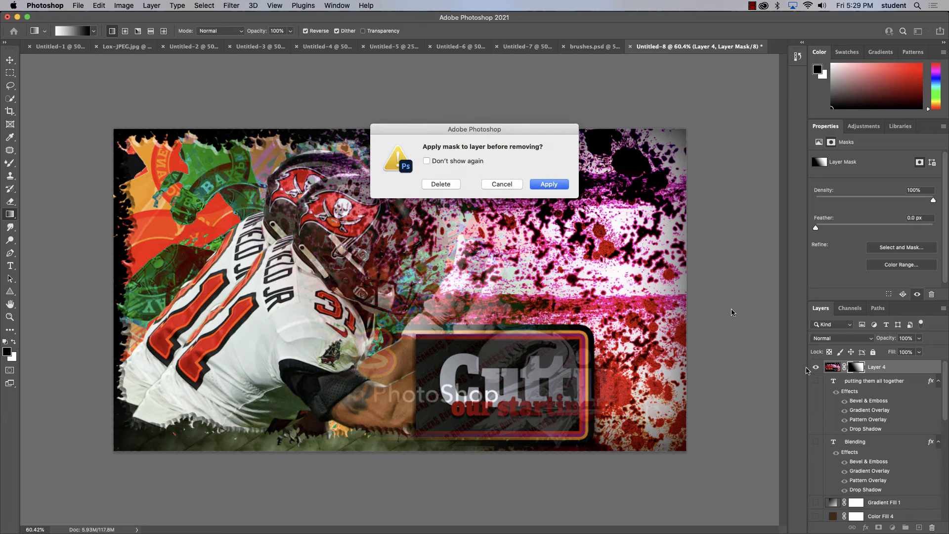
{"action": "left_click", "coordinate": [453, 184]}
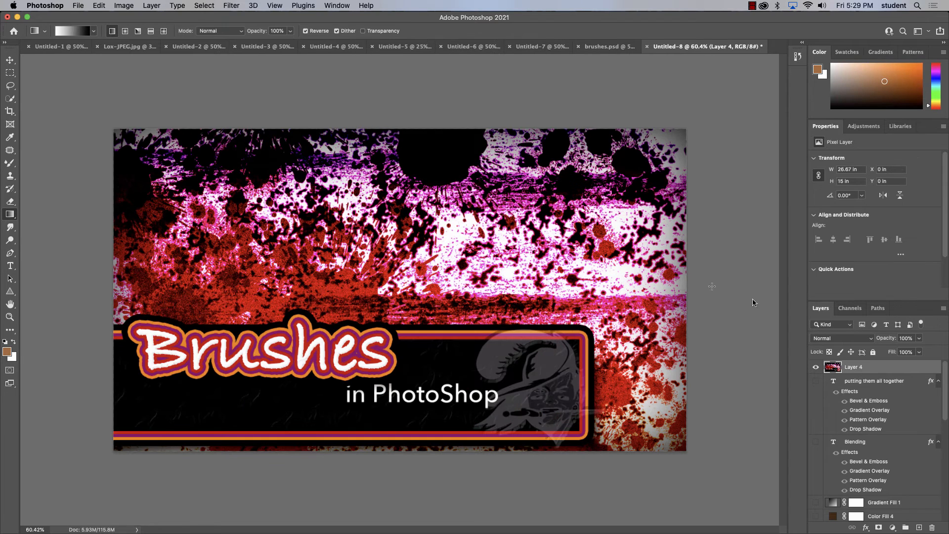
{"action": "key", "text": "super+t"}
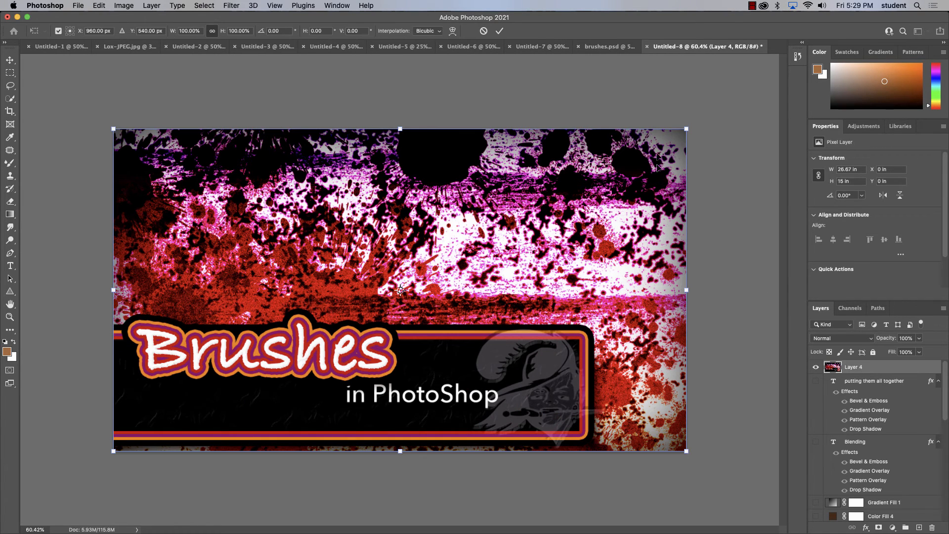
{"action": "left_click_drag", "start_coordinate": [687, 129], "coordinate": [344, 305]}
{"action": "left_click_drag", "start_coordinate": [289, 357], "coordinate": [312, 304]}
{"action": "left_click_drag", "start_coordinate": [373, 266], "coordinate": [380, 263]}
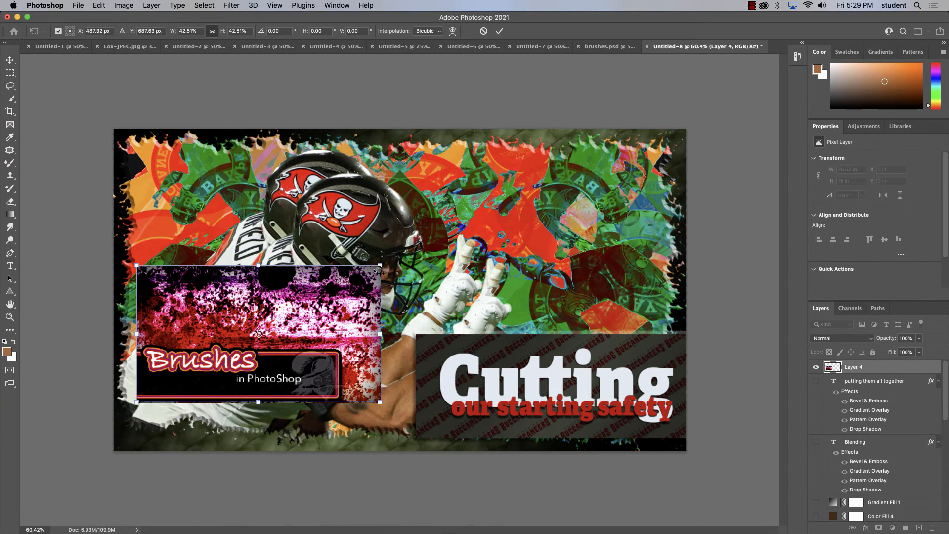
{"action": "left_click_drag", "start_coordinate": [358, 297], "coordinate": [368, 202]}
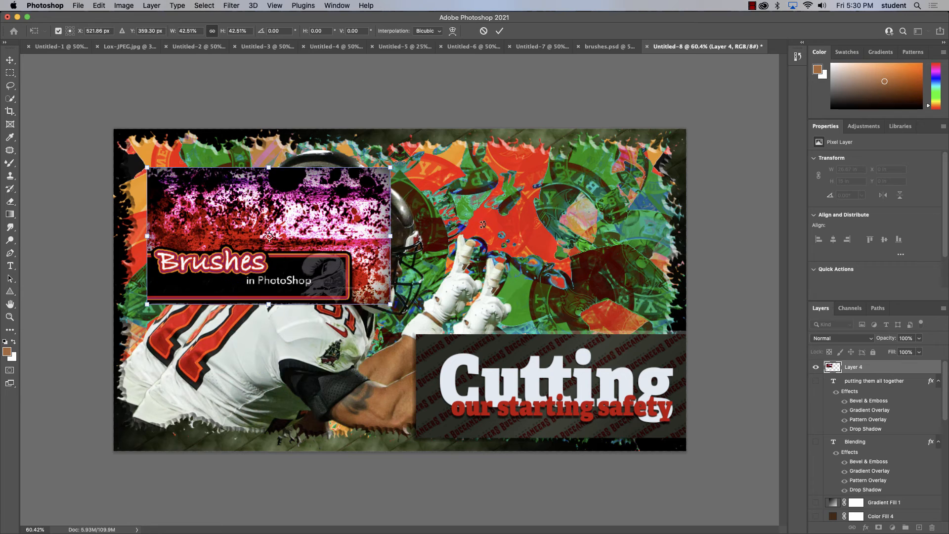
{"action": "left_click", "coordinate": [10, 61]}
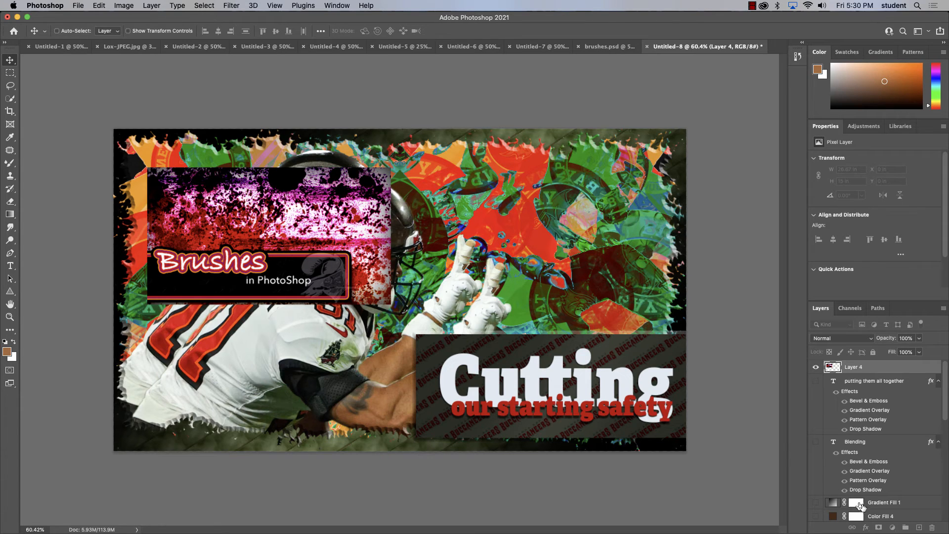
Step: Add a new blank layer mask to Layer 4
{"action": "left_click", "coordinate": [882, 371]}
{"action": "left_click", "coordinate": [878, 527]}
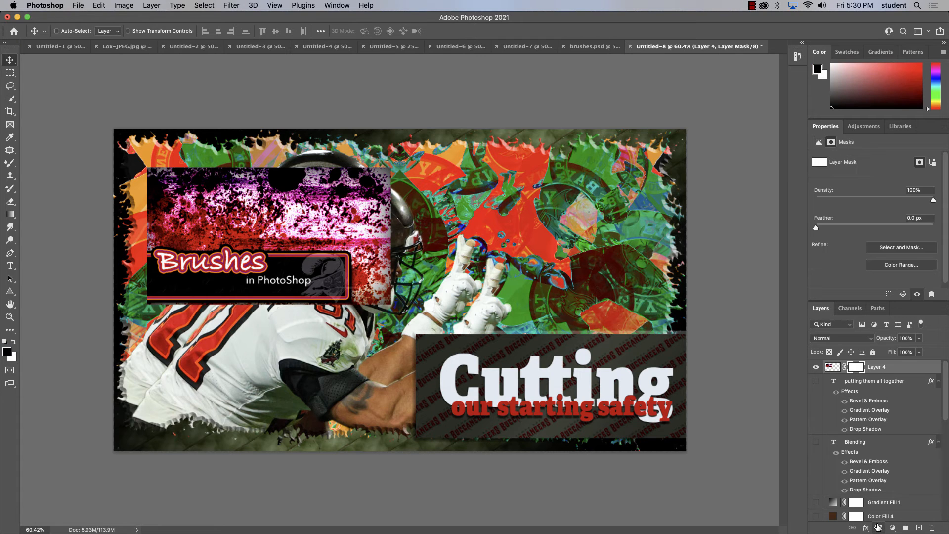
Step: Try painting on Layer 4's mask with the Mixer Brush, using a Soft Round tip at 364 px
{"action": "key", "text": "b"}
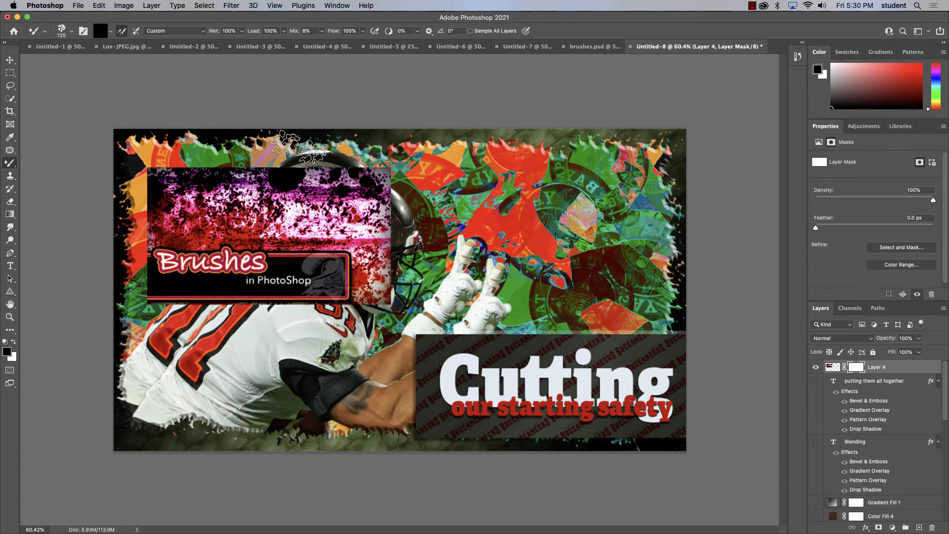
{"action": "left_click", "coordinate": [72, 32]}
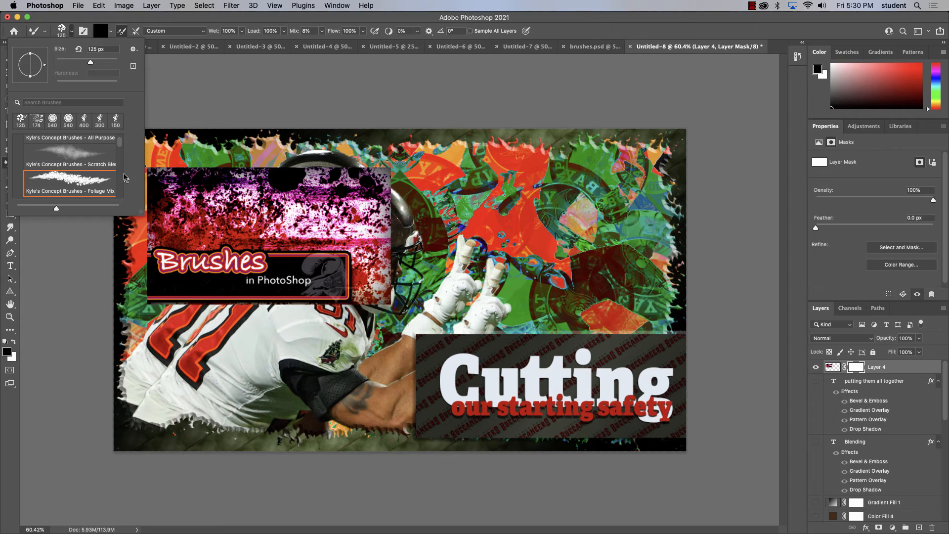
{"action": "left_click_drag", "start_coordinate": [119, 145], "coordinate": [119, 140]}
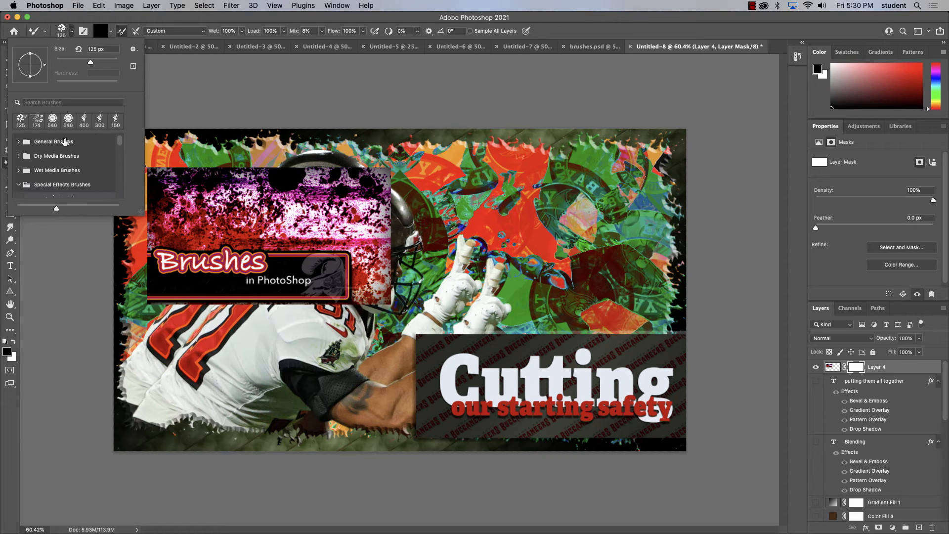
{"action": "left_click", "coordinate": [19, 142]}
{"action": "left_click", "coordinate": [34, 158]}
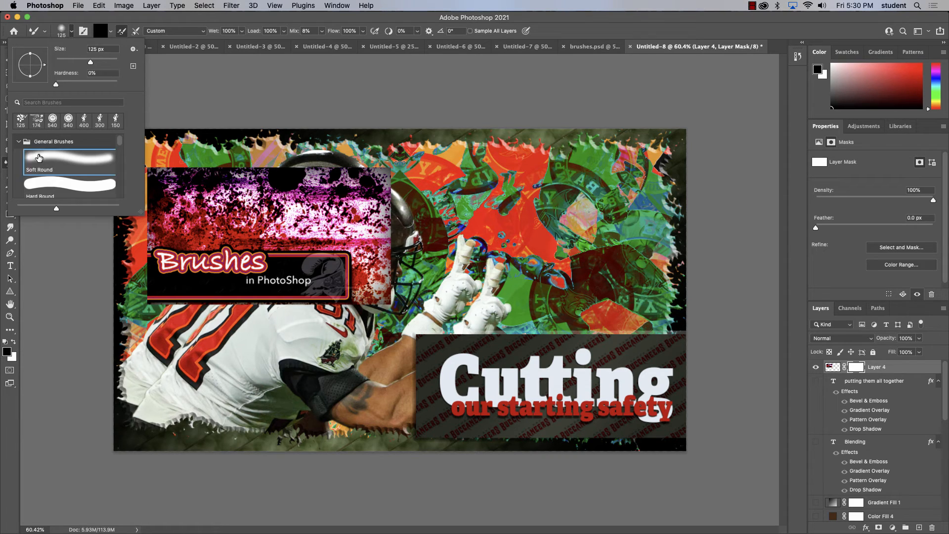
{"action": "left_click", "coordinate": [116, 22]}
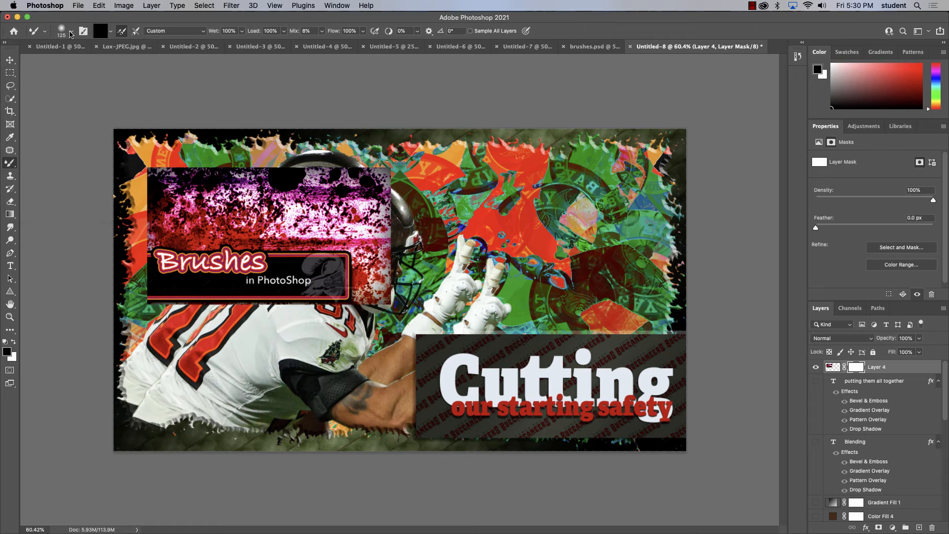
{"action": "left_click", "coordinate": [72, 31]}
{"action": "left_click_drag", "start_coordinate": [96, 60], "coordinate": [107, 61]}
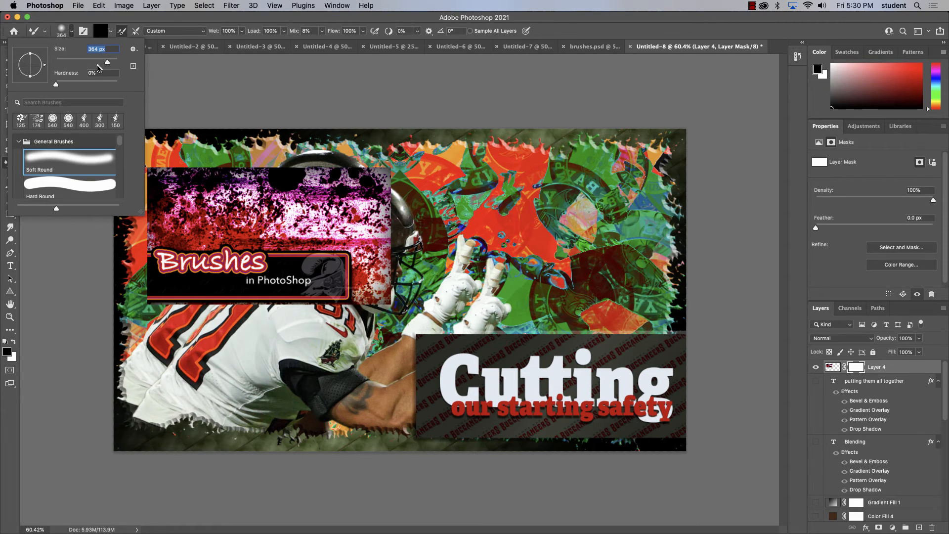
{"action": "left_click", "coordinate": [547, 25]}
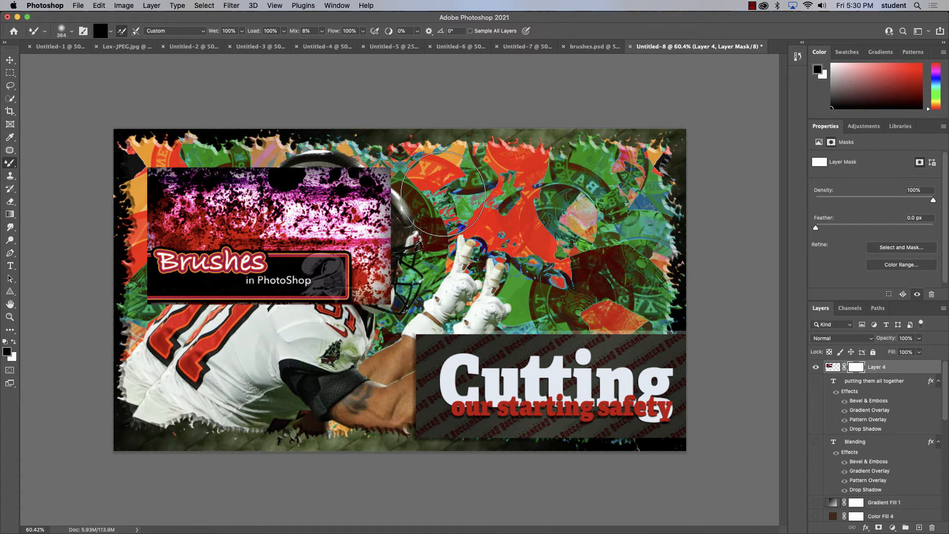
{"action": "left_click", "coordinate": [479, 200]}
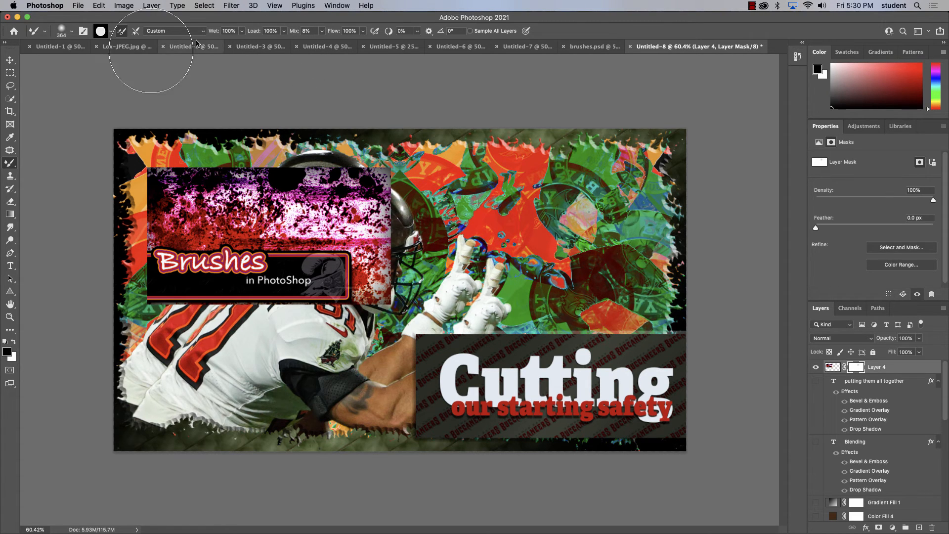
Step: Switch to the regular Brush tool at 200 px and paint black down the Brushes artwork's right edge on Layer 4's mask
{"action": "right_click", "coordinate": [11, 166]}
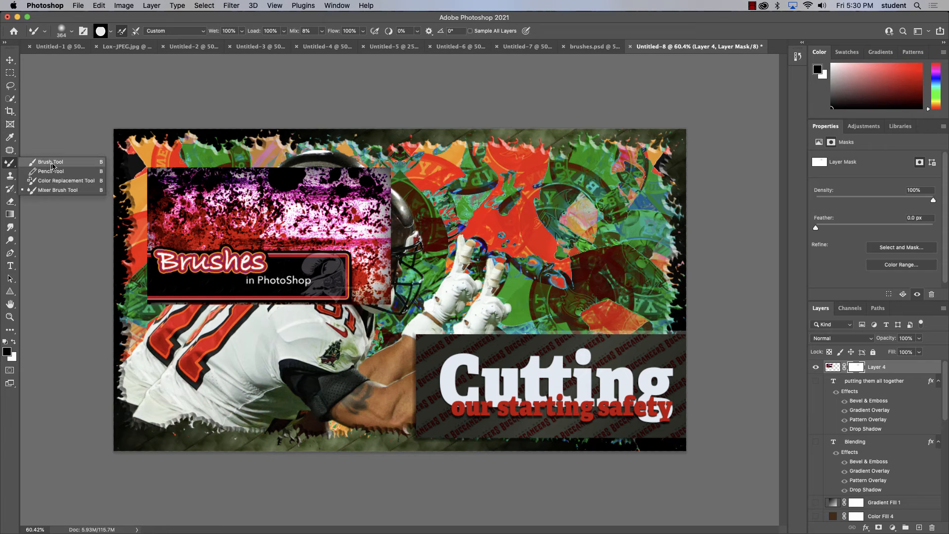
{"action": "left_click", "coordinate": [49, 162]}
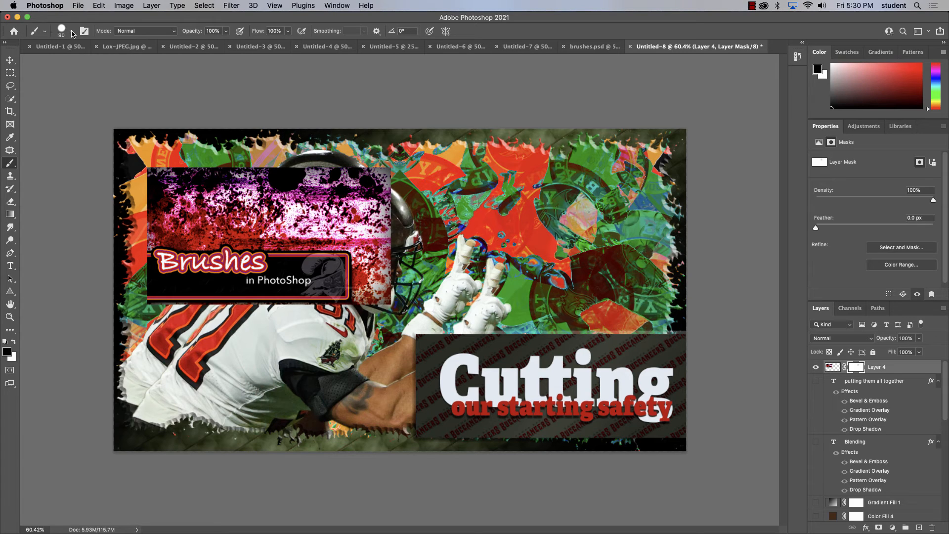
{"action": "left_click", "coordinate": [72, 32]}
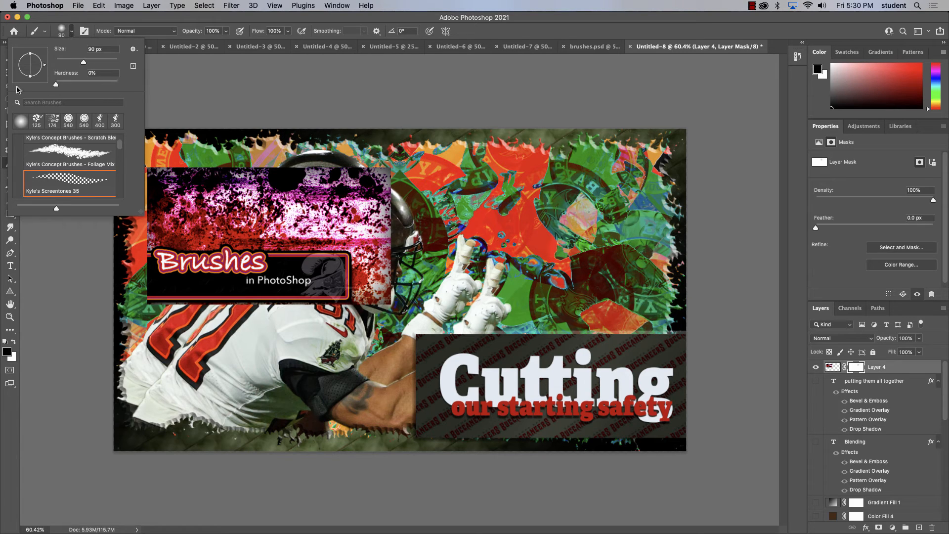
{"action": "left_click", "coordinate": [543, 25]}
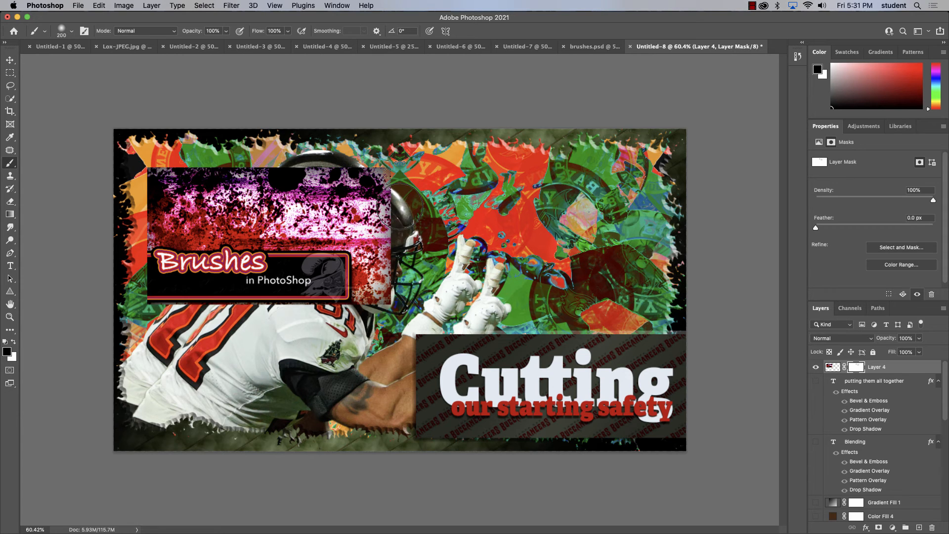
{"action": "mouse_move", "coordinate": [400, 206]}
{"action": "left_mouse_down"}
{"action": "mouse_move", "coordinate": [423, 190]}
{"action": "mouse_move", "coordinate": [371, 160]}
{"action": "mouse_move", "coordinate": [406, 177]}
{"action": "mouse_move", "coordinate": [403, 308]}
{"action": "left_mouse_up"}
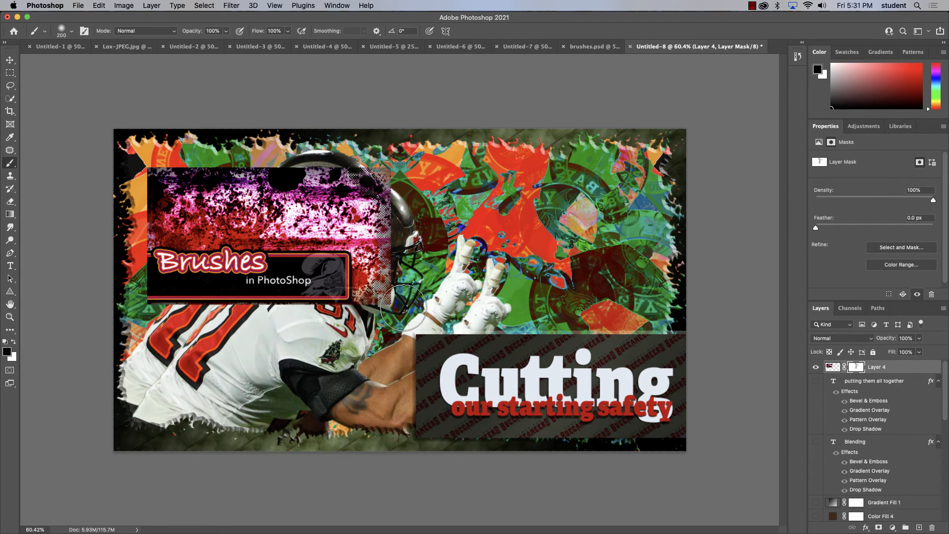
Step: Turn off Texture and Shape Dynamics for the current brush so that it paints a plain soft stroke
{"action": "left_click", "coordinate": [340, 6]}
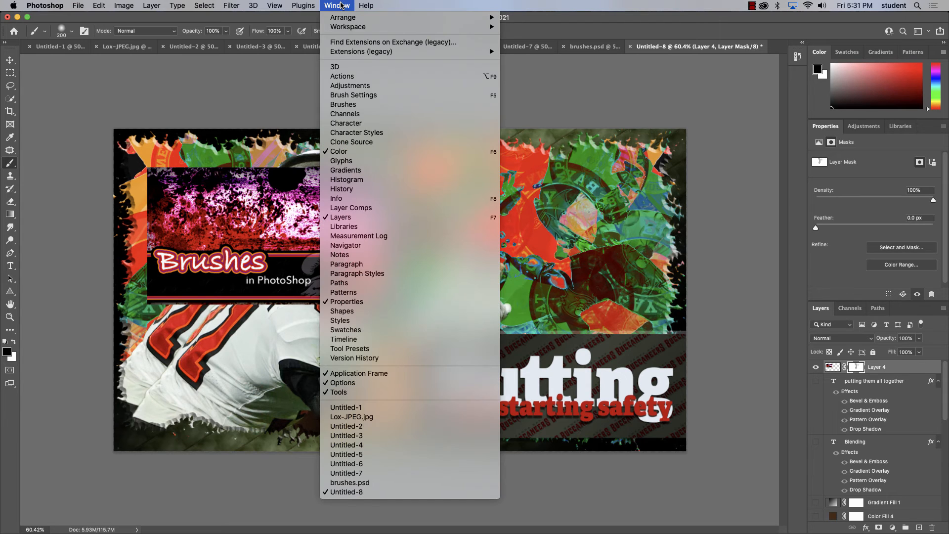
{"action": "left_click", "coordinate": [346, 104]}
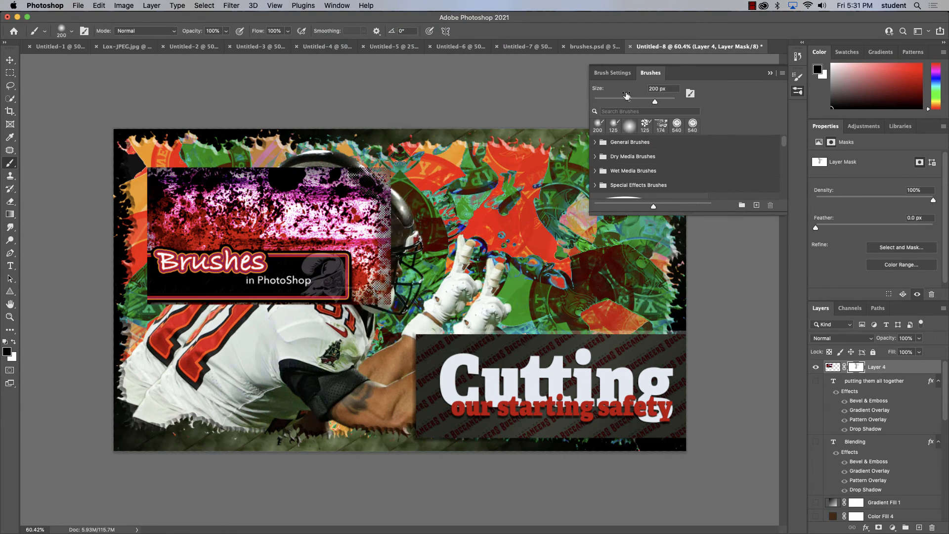
{"action": "left_click", "coordinate": [613, 73]}
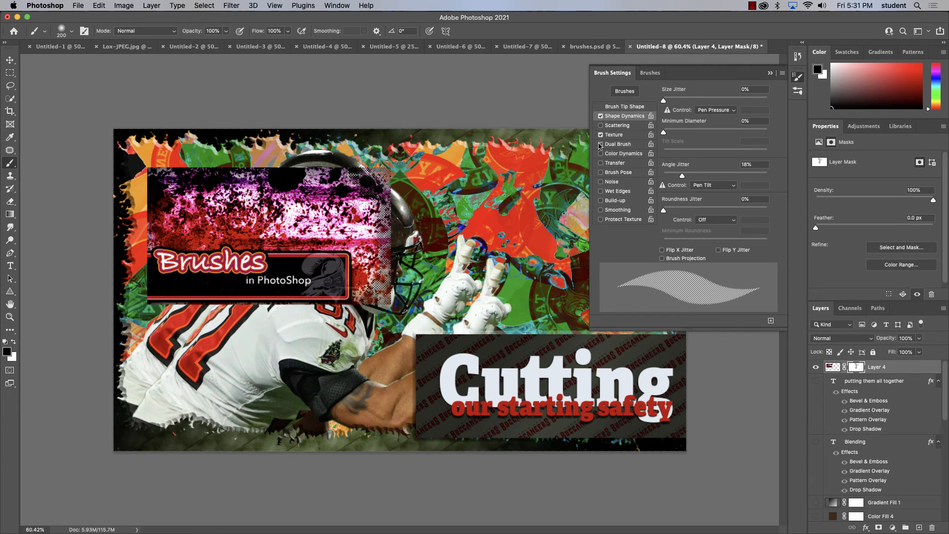
{"action": "left_click", "coordinate": [601, 135]}
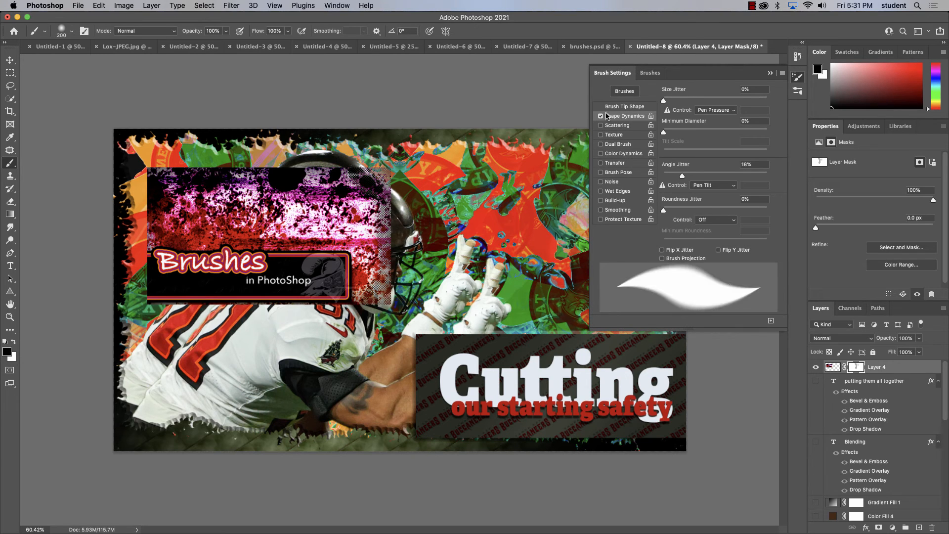
{"action": "left_click", "coordinate": [601, 116]}
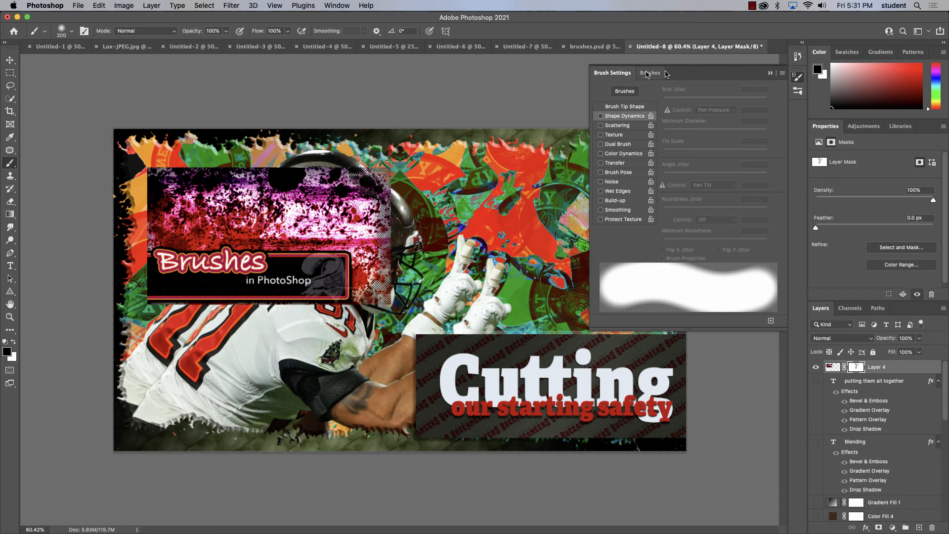
{"action": "left_click", "coordinate": [770, 74]}
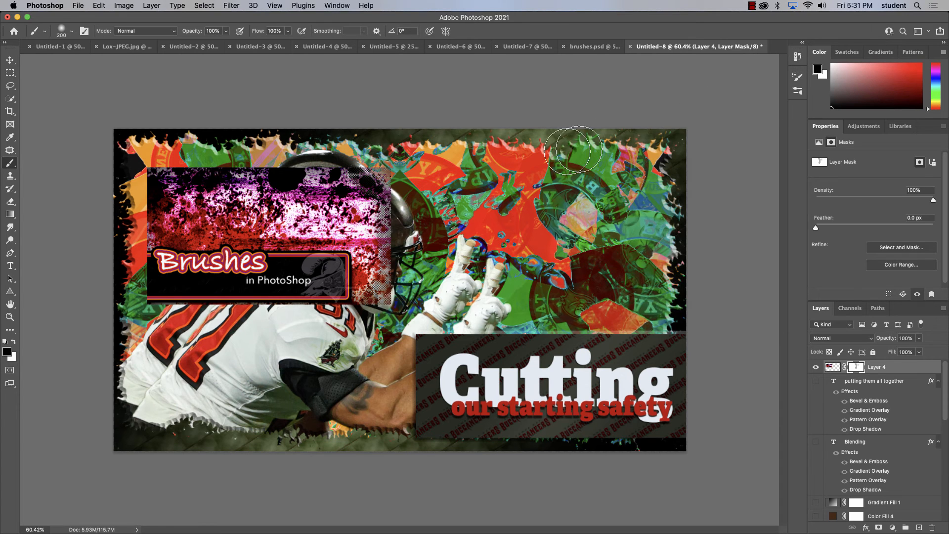
Step: Paint black along all edges of the Brushes artwork on Layer 4's mask, enlarging the brush to 460 px partway through
{"action": "mouse_move", "coordinate": [435, 169]}
{"action": "left_mouse_down"}
{"action": "mouse_move", "coordinate": [397, 159]}
{"action": "mouse_move", "coordinate": [424, 213]}
{"action": "mouse_move", "coordinate": [425, 291]}
{"action": "mouse_move", "coordinate": [405, 314]}
{"action": "mouse_move", "coordinate": [357, 339]}
{"action": "mouse_move", "coordinate": [362, 348]}
{"action": "mouse_move", "coordinate": [200, 332]}
{"action": "left_mouse_up"}
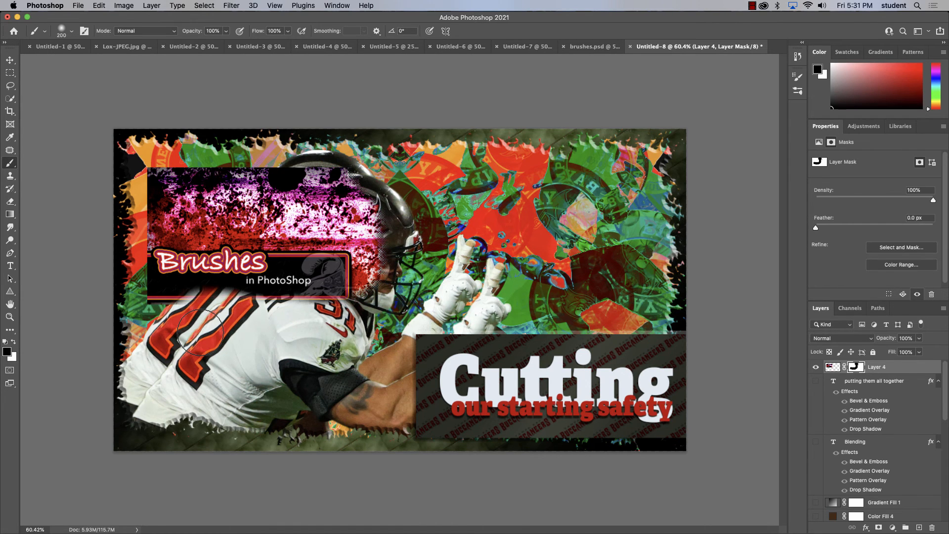
{"action": "left_click", "coordinate": [71, 33]}
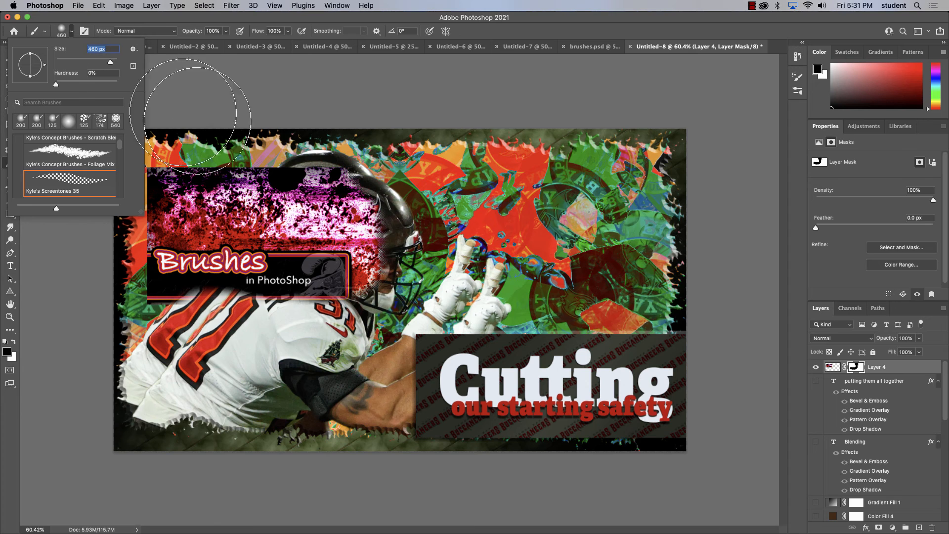
{"action": "left_click", "coordinate": [479, 256]}
{"action": "mouse_move", "coordinate": [478, 255]}
{"action": "left_mouse_down"}
{"action": "mouse_move", "coordinate": [437, 303]}
{"action": "mouse_move", "coordinate": [419, 344]}
{"action": "mouse_move", "coordinate": [341, 396]}
{"action": "mouse_move", "coordinate": [294, 408]}
{"action": "mouse_move", "coordinate": [221, 403]}
{"action": "mouse_move", "coordinate": [114, 367]}
{"action": "mouse_move", "coordinate": [64, 213]}
{"action": "mouse_move", "coordinate": [90, 148]}
{"action": "mouse_move", "coordinate": [76, 205]}
{"action": "mouse_move", "coordinate": [79, 283]}
{"action": "mouse_move", "coordinate": [167, 84]}
{"action": "mouse_move", "coordinate": [203, 103]}
{"action": "mouse_move", "coordinate": [193, 112]}
{"action": "mouse_move", "coordinate": [218, 103]}
{"action": "mouse_move", "coordinate": [351, 107]}
{"action": "mouse_move", "coordinate": [405, 134]}
{"action": "left_mouse_up"}
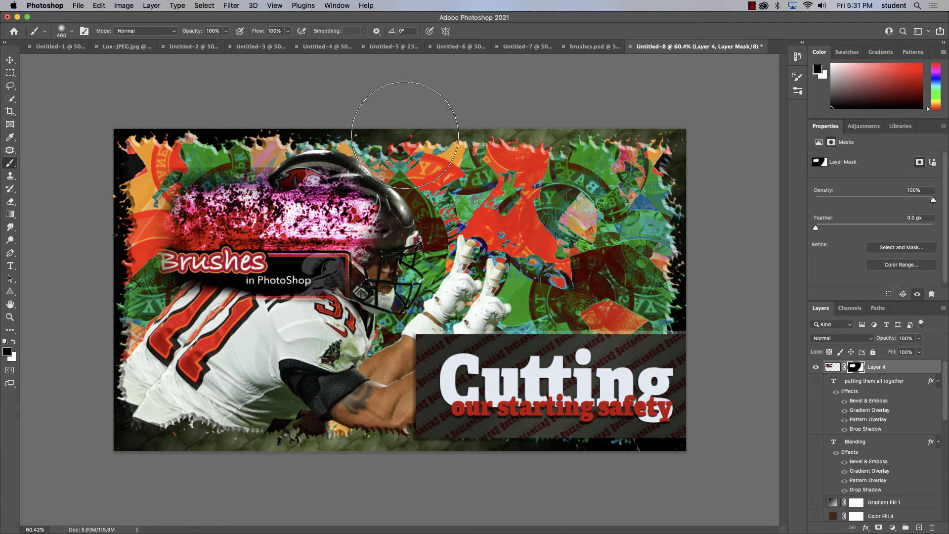
Step: Reduce the brush to 300 px and paint white on Layer 4's mask to restore the start of the Brushes lettering
{"action": "key", "text": "bracketleft"}
{"action": "key", "text": "bracketleft"}
{"action": "key", "text": "bracketleft"}
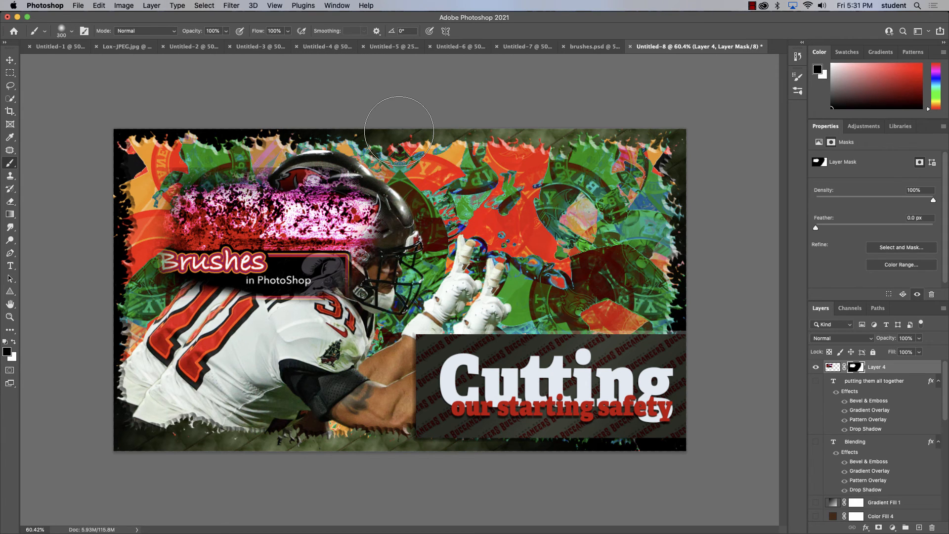
{"action": "key", "text": "x"}
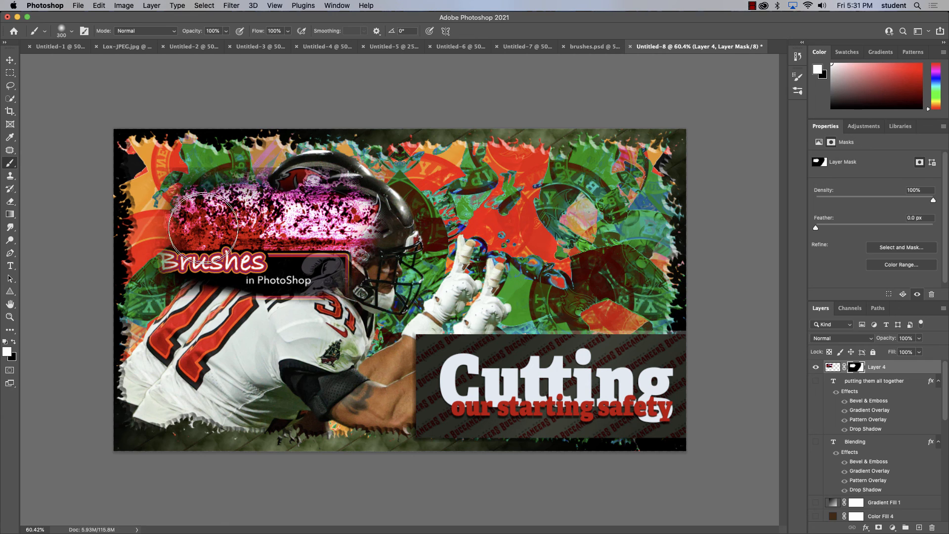
{"action": "mouse_move", "coordinate": [184, 240]}
{"action": "left_mouse_down"}
{"action": "mouse_move", "coordinate": [201, 221]}
{"action": "mouse_move", "coordinate": [210, 243]}
{"action": "mouse_move", "coordinate": [189, 257]}
{"action": "mouse_move", "coordinate": [207, 258]}
{"action": "mouse_move", "coordinate": [186, 265]}
{"action": "left_mouse_up"}
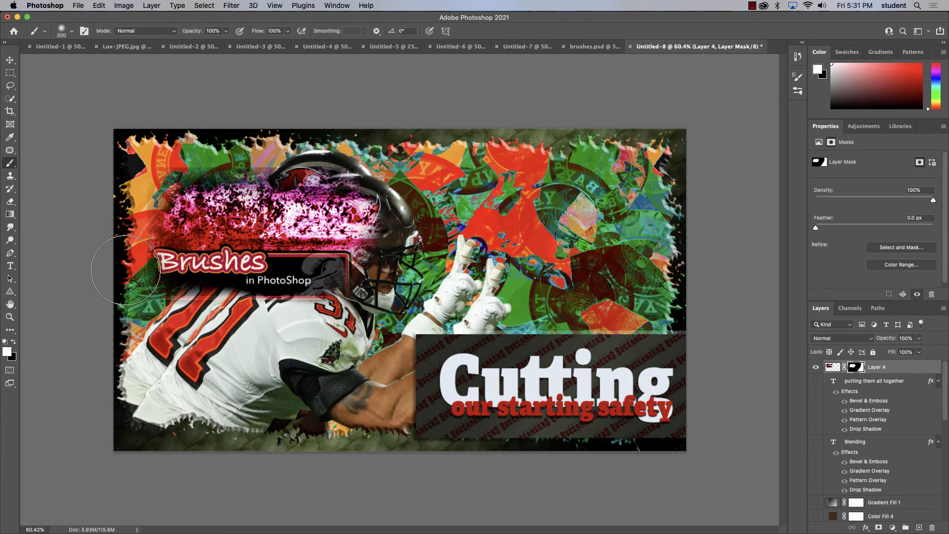
Step: Paint black on Layer 4's mask to reveal the player's face and the front of his helmet
{"action": "key", "text": "x"}
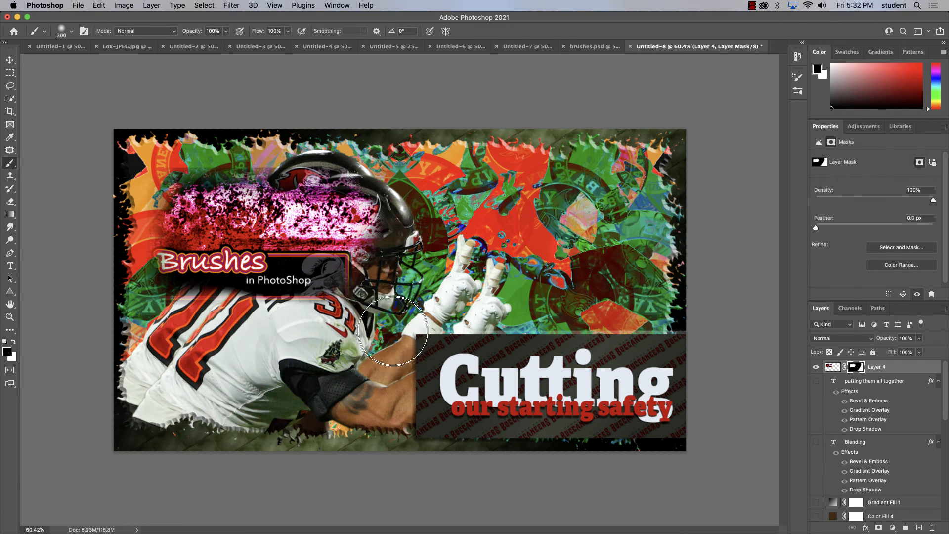
{"action": "mouse_move", "coordinate": [377, 324]}
{"action": "left_mouse_down"}
{"action": "mouse_move", "coordinate": [347, 309]}
{"action": "mouse_move", "coordinate": [376, 302]}
{"action": "mouse_move", "coordinate": [428, 245]}
{"action": "left_mouse_up"}
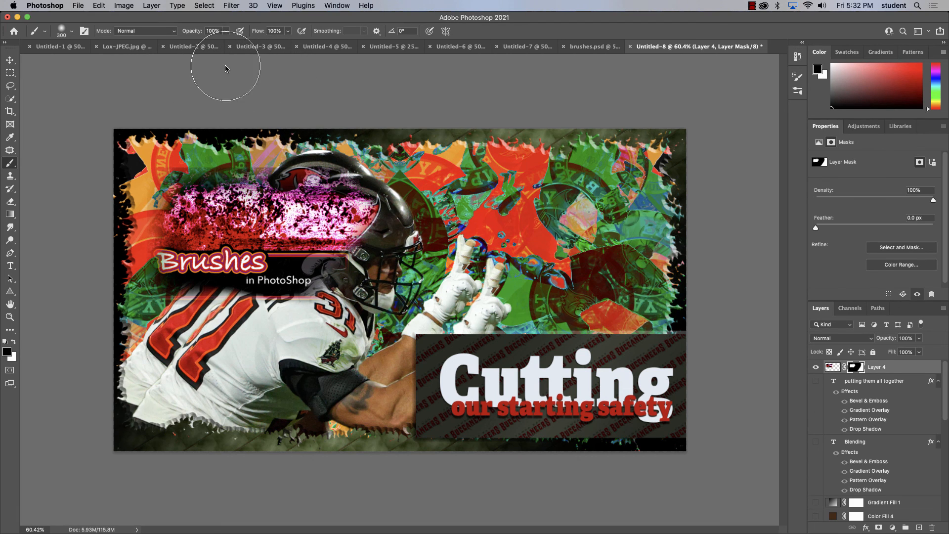
Step: Lower the brush opacity to 37% and paint black on Layer 4's mask to fade the artwork's lower edge over the jersey
{"action": "left_click", "coordinate": [286, 31]}
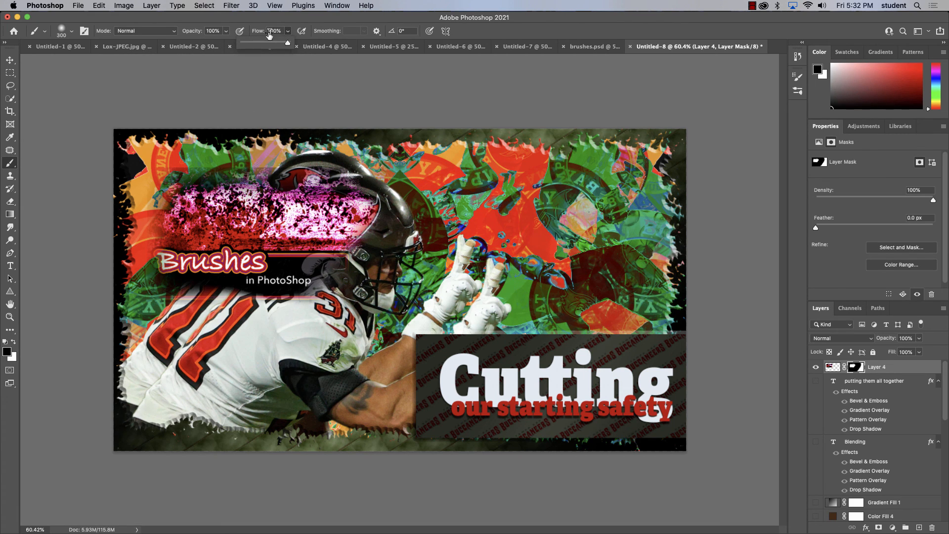
{"action": "left_click", "coordinate": [221, 31]}
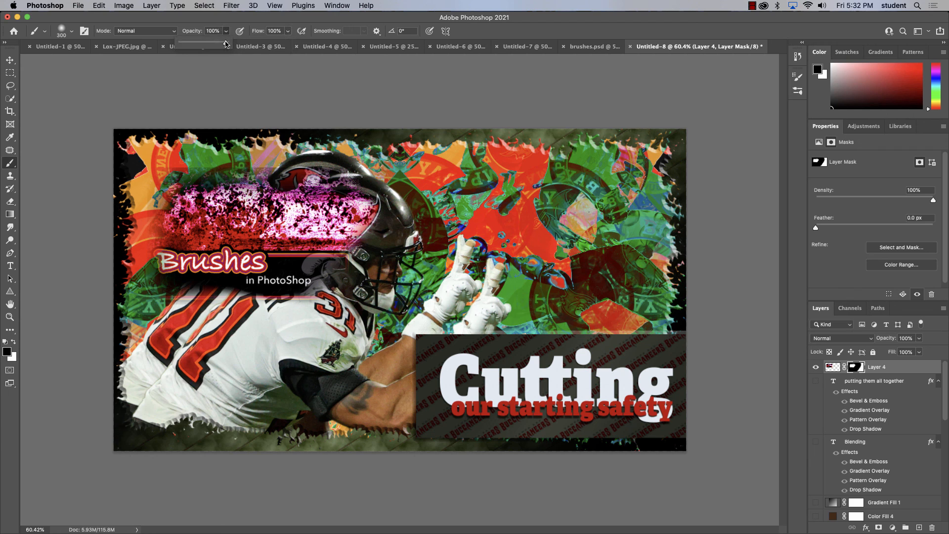
{"action": "mouse_move", "coordinate": [372, 306]}
{"action": "left_mouse_down"}
{"action": "mouse_move", "coordinate": [300, 359]}
{"action": "mouse_move", "coordinate": [257, 354]}
{"action": "left_mouse_up"}
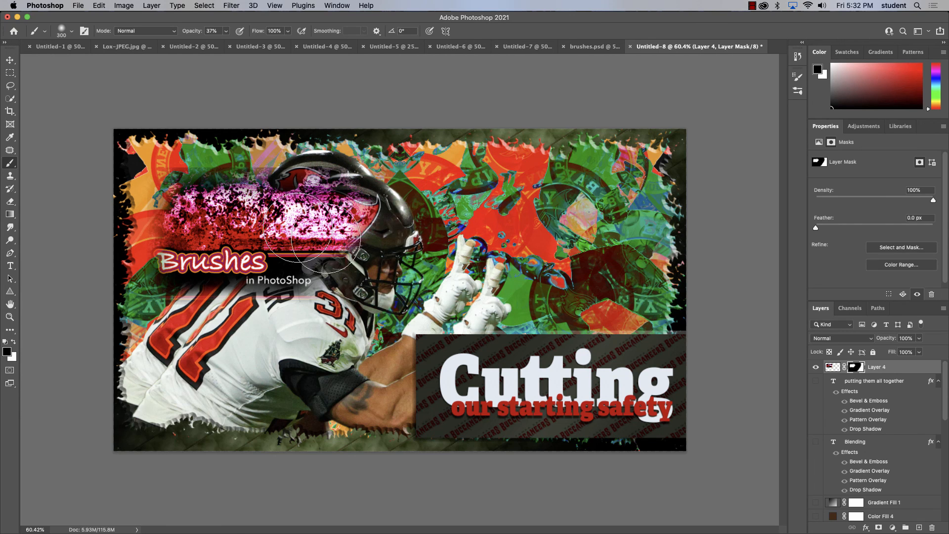
Step: Paint white at 37% opacity on Layer 4's mask to partly restore the Brushes artwork over the helmet and face
{"action": "key", "text": "x"}
{"action": "mouse_move", "coordinate": [212, 200]}
{"action": "left_mouse_down"}
{"action": "mouse_move", "coordinate": [242, 200]}
{"action": "mouse_move", "coordinate": [209, 196]}
{"action": "mouse_move", "coordinate": [213, 208]}
{"action": "mouse_move", "coordinate": [198, 208]}
{"action": "mouse_move", "coordinate": [328, 227]}
{"action": "mouse_move", "coordinate": [348, 258]}
{"action": "mouse_move", "coordinate": [356, 206]}
{"action": "left_mouse_up"}
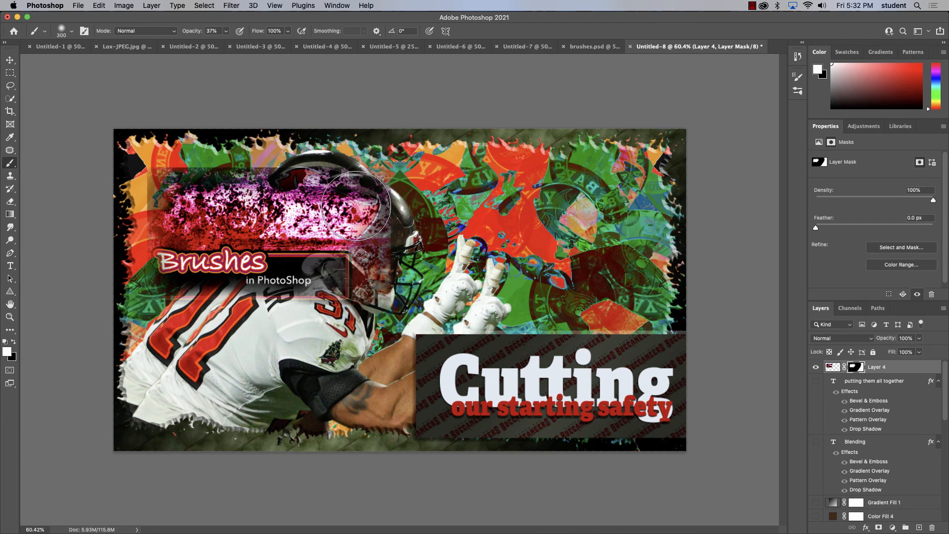
Step: Paint black on Layer 4's mask to fade the artwork's upper-left edges, and with a 200 px brush around the player's helmet and face
{"action": "key", "text": "x"}
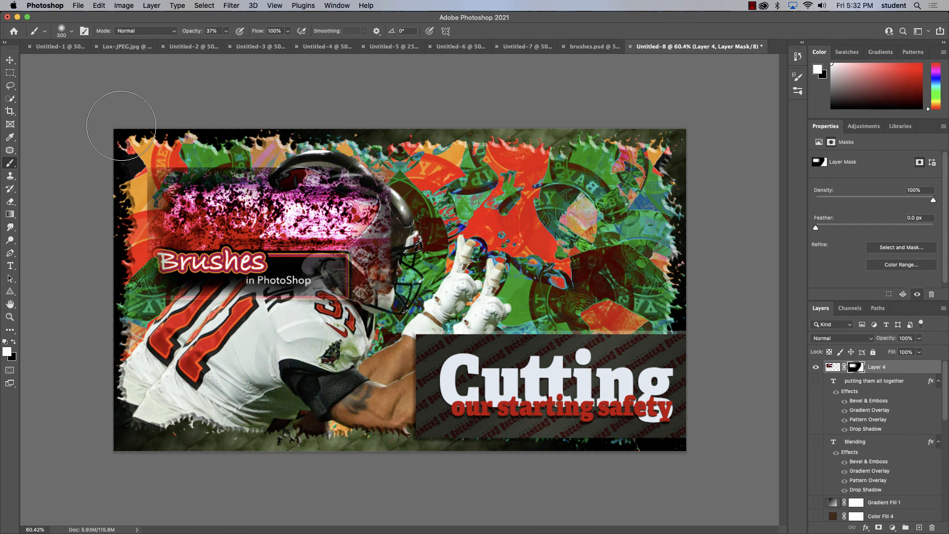
{"action": "mouse_move", "coordinate": [139, 130]}
{"action": "left_mouse_down"}
{"action": "mouse_move", "coordinate": [217, 126]}
{"action": "mouse_move", "coordinate": [191, 134]}
{"action": "mouse_move", "coordinate": [225, 116]}
{"action": "mouse_move", "coordinate": [259, 131]}
{"action": "mouse_move", "coordinate": [131, 159]}
{"action": "mouse_move", "coordinate": [116, 194]}
{"action": "mouse_move", "coordinate": [117, 227]}
{"action": "left_mouse_up"}
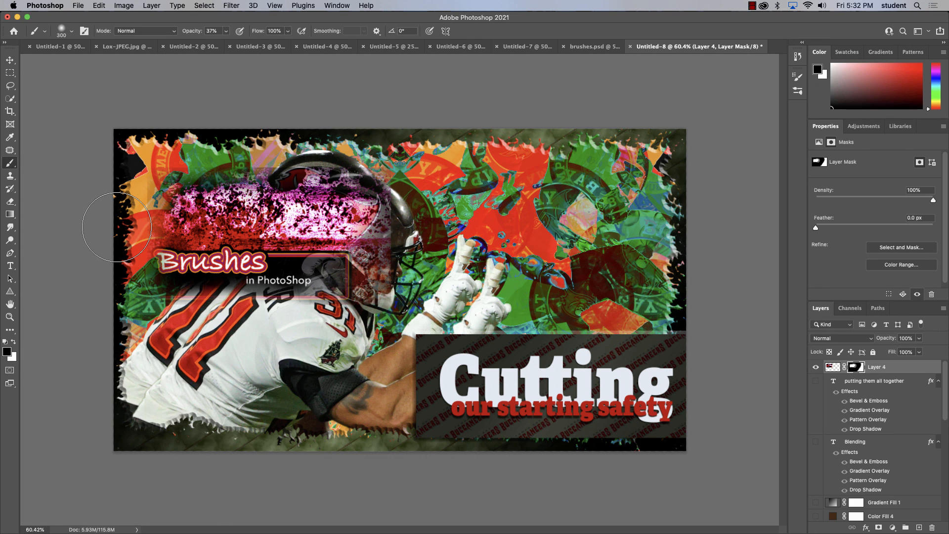
{"action": "key", "text": "bracketleft"}
{"action": "key", "text": "bracketleft"}
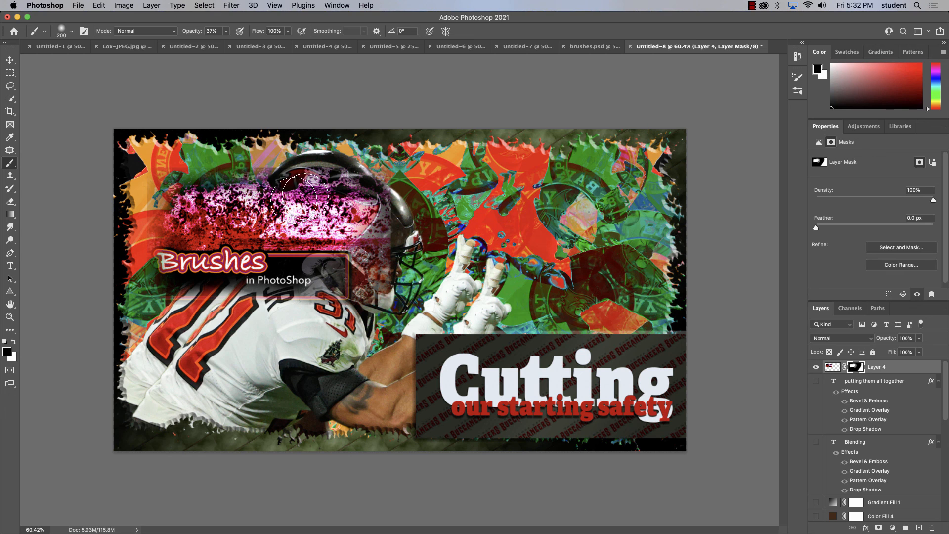
{"action": "mouse_move", "coordinate": [414, 222]}
{"action": "left_mouse_down"}
{"action": "mouse_move", "coordinate": [411, 254]}
{"action": "mouse_move", "coordinate": [422, 273]}
{"action": "mouse_move", "coordinate": [409, 259]}
{"action": "mouse_move", "coordinate": [428, 236]}
{"action": "mouse_move", "coordinate": [418, 219]}
{"action": "mouse_move", "coordinate": [410, 293]}
{"action": "mouse_move", "coordinate": [392, 304]}
{"action": "mouse_move", "coordinate": [386, 292]}
{"action": "mouse_move", "coordinate": [353, 301]}
{"action": "left_mouse_up"}
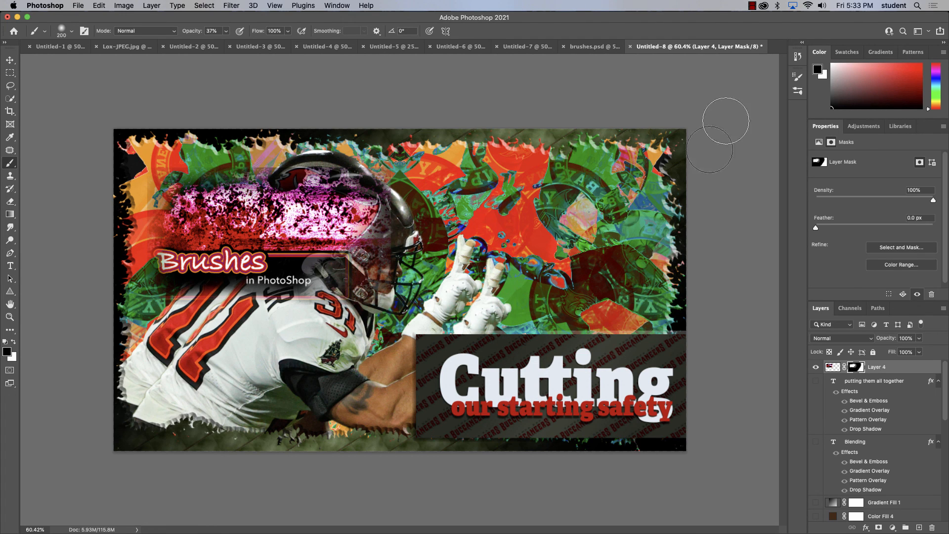
{"action": "left_click", "coordinate": [752, 6]}
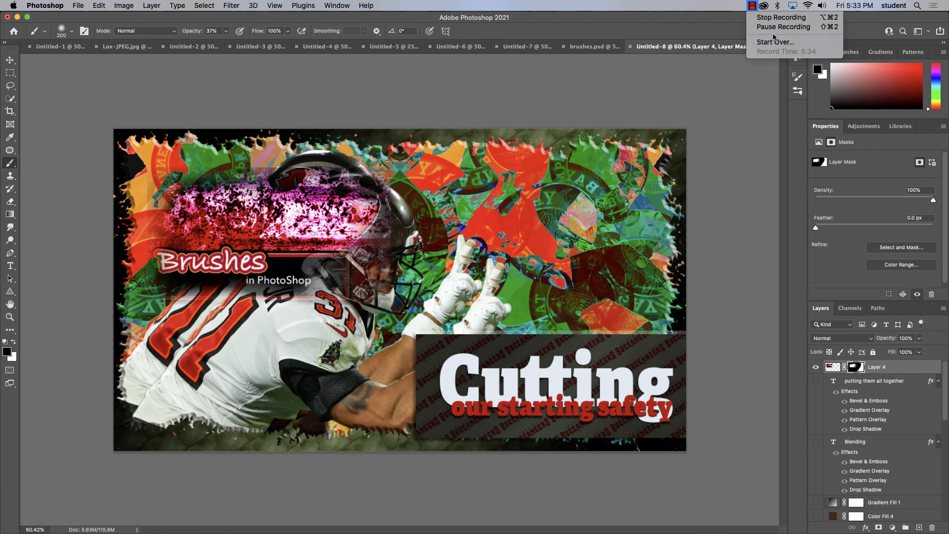